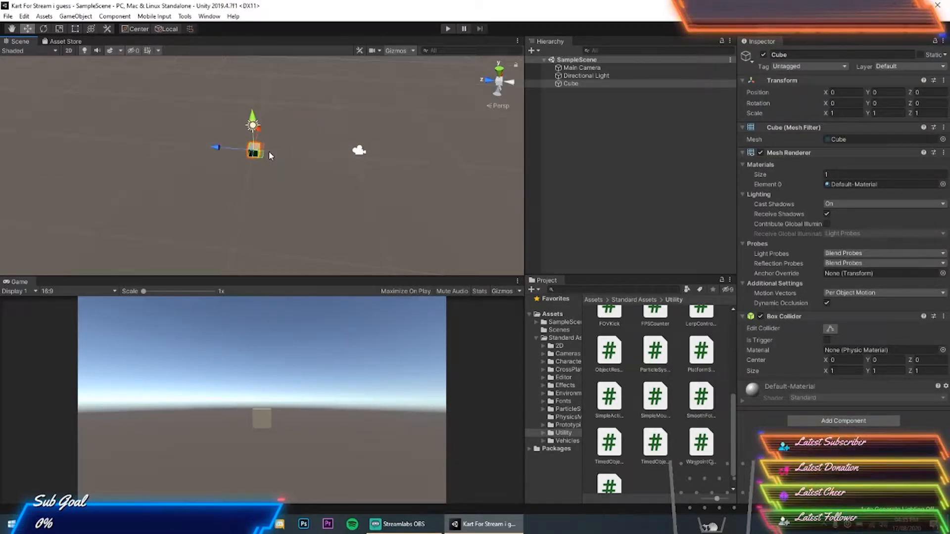
Examine the cube in the scene from several angles and distances, and keep it selected.
left_click_drag(319, 153, 45, 155, "alt")
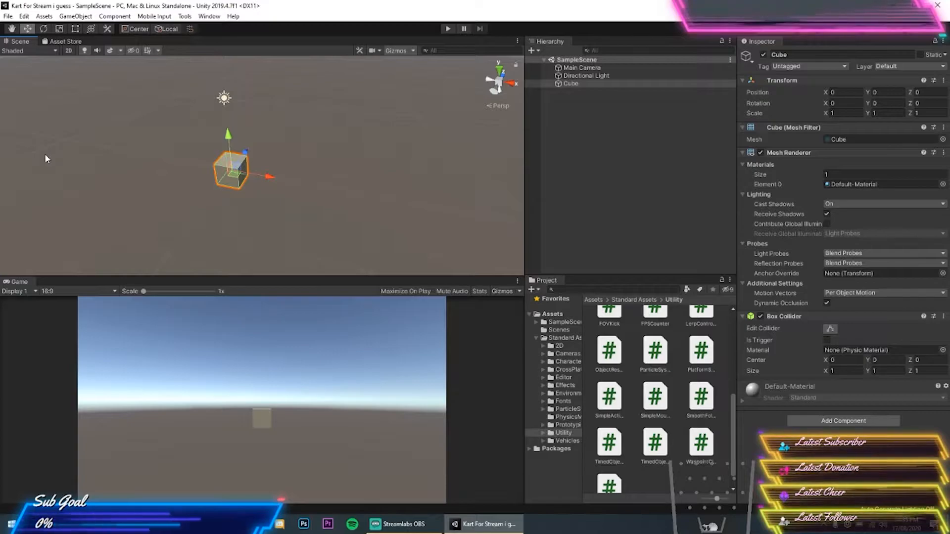
left_click(184, 16)
left_click(211, 31)
scroll(291, 149, "up", 8)
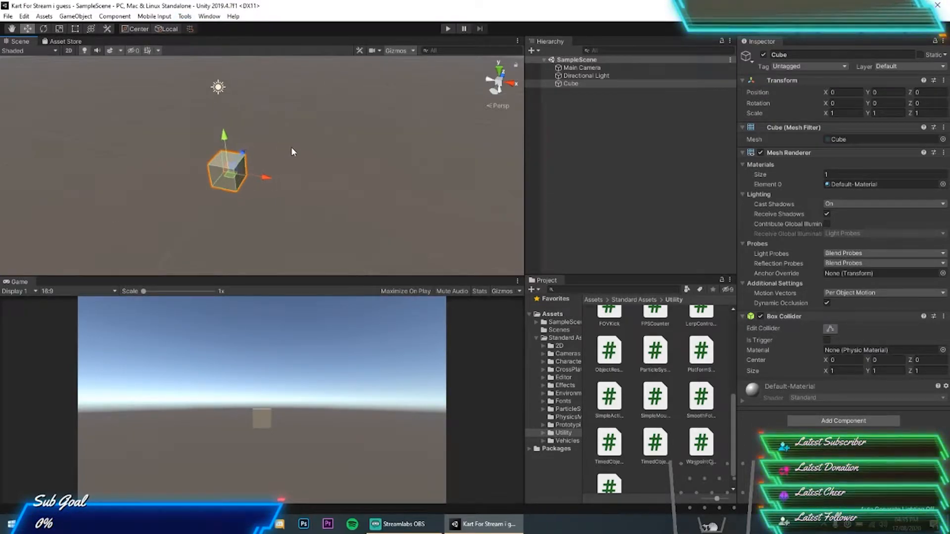
scroll(337, 146, "down", 11)
right_click_drag(363, 183, 194, 163)
left_click(367, 154)
right_click_drag(352, 157, 355, 168)
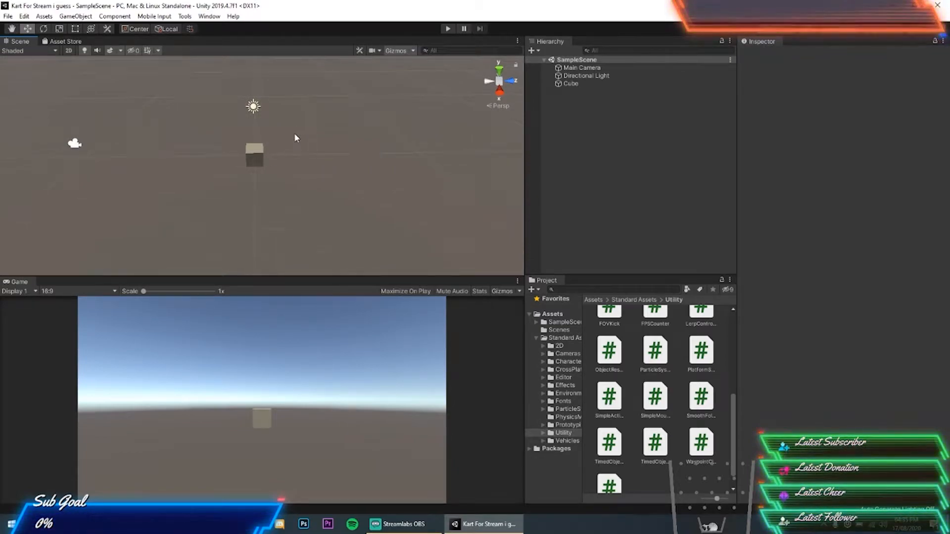
right_click_drag(322, 155, 302, 149)
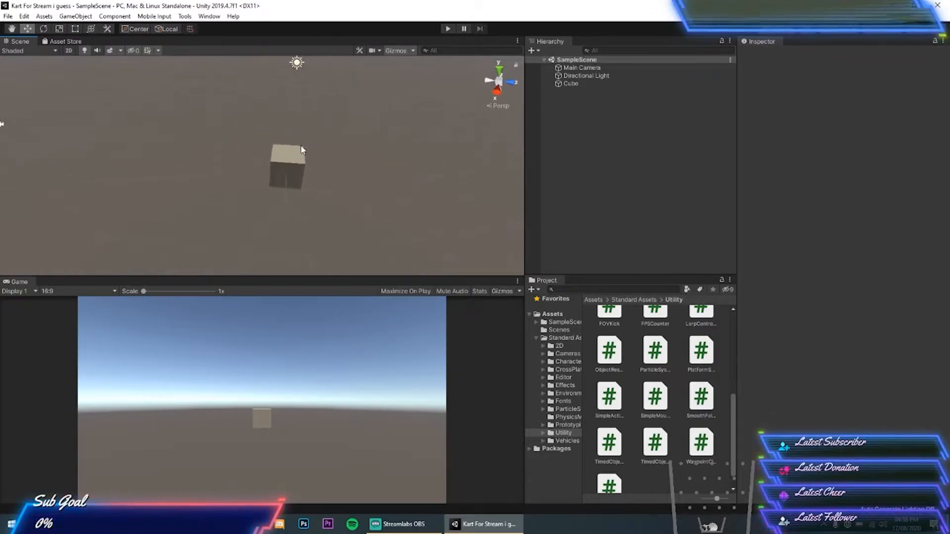
left_click(289, 162)
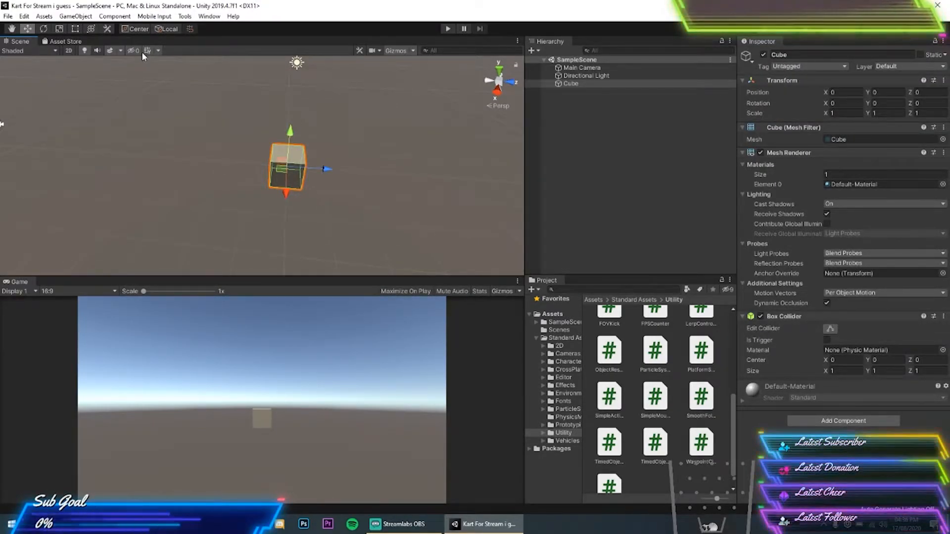
Try moving the cube to about Y 0.5 and Z 1.33, and set its position to 0, 0, 0.
right_click_drag(161, 107, 199, 109)
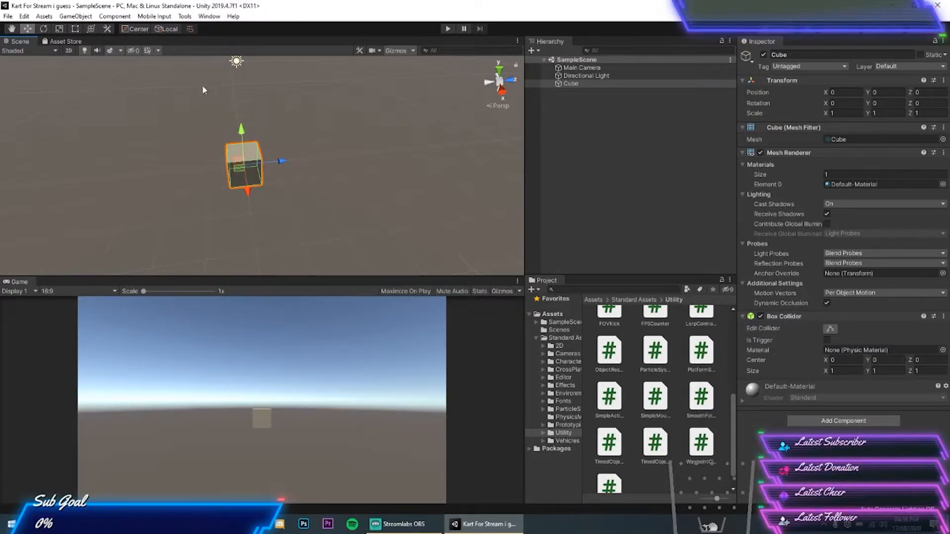
left_click_drag(239, 132, 283, 157)
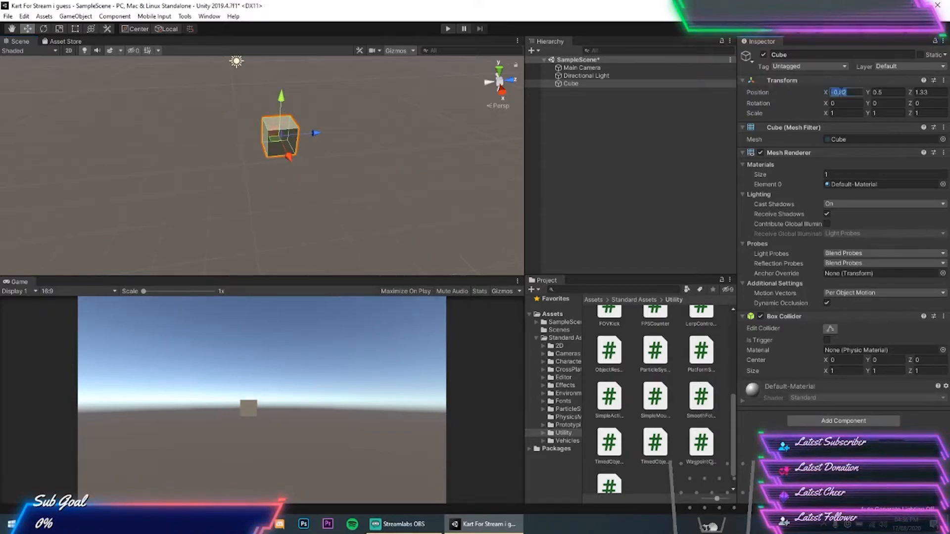
type("0")
key("Tab")
type("0")
key("Tab")
type("00")
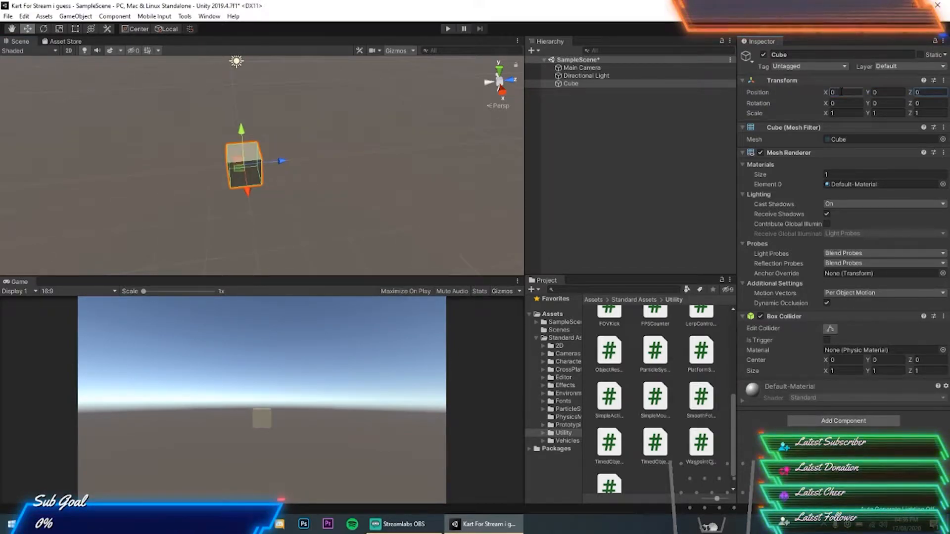
Try rotating the cube freely with the Rotate tool, and undo the rotation.
left_click(38, 28)
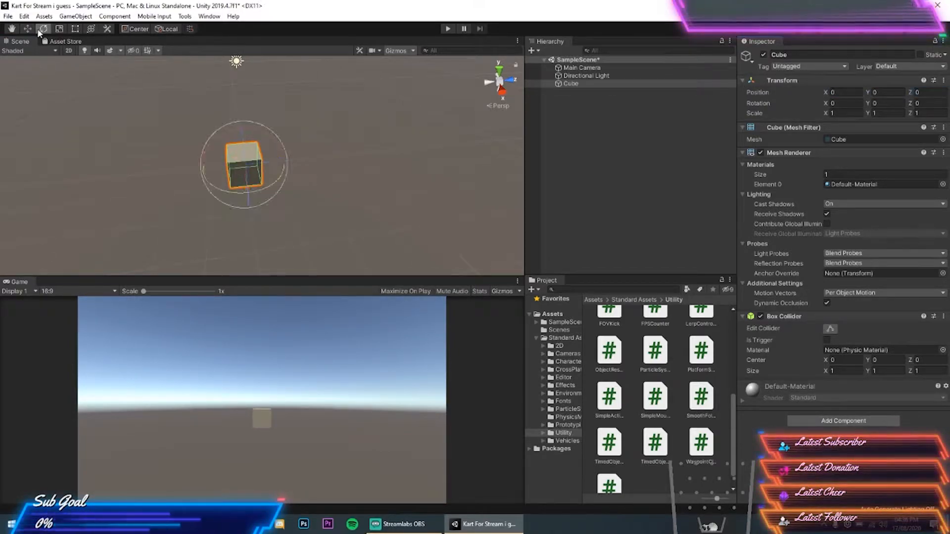
left_click_drag(276, 179, 463, 156)
key("ctrl+z")
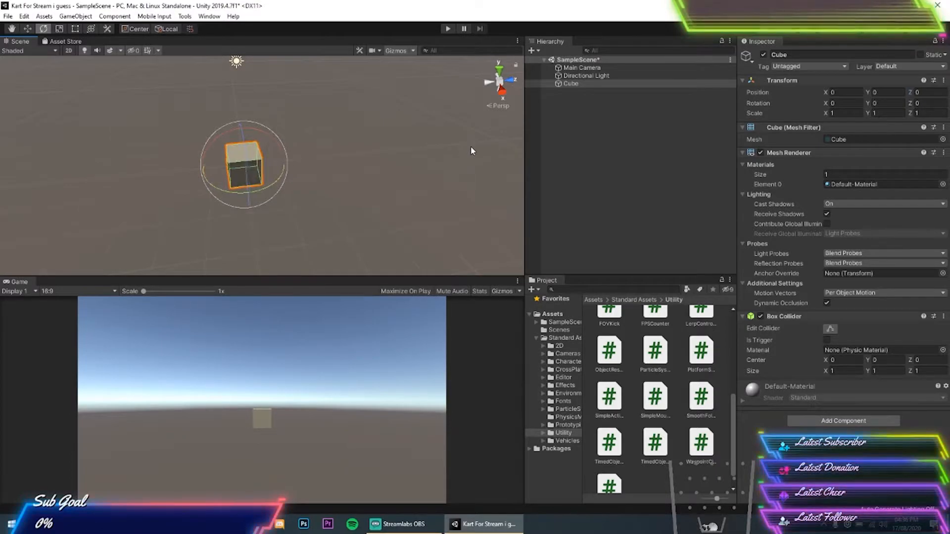
Try stretching the cube along its Z, Y and X axes with the Scale tool, and undo all three changes.
left_click(59, 29)
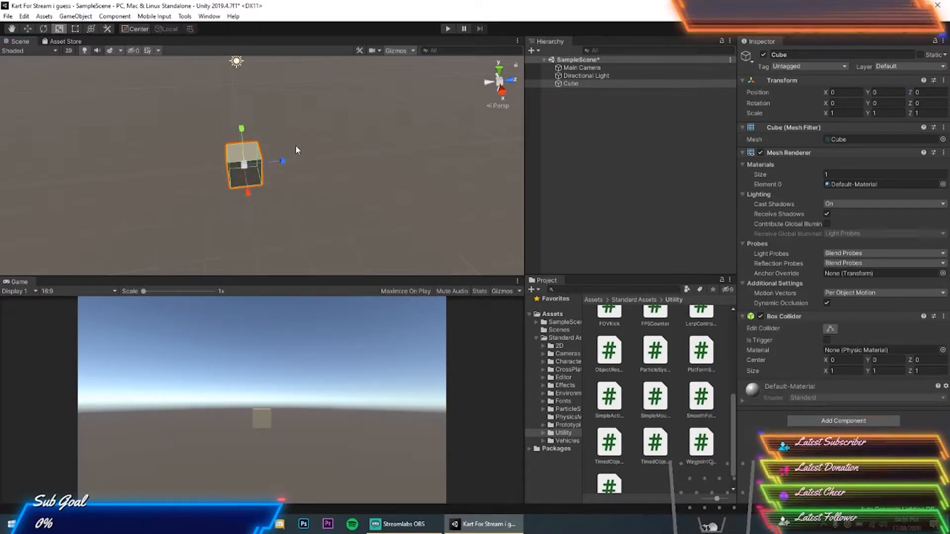
left_click_drag(282, 162, 353, 160)
left_click_drag(246, 136, 243, 79)
left_click_drag(251, 200, 266, 239)
key("ctrl+z")
key("ctrl+z")
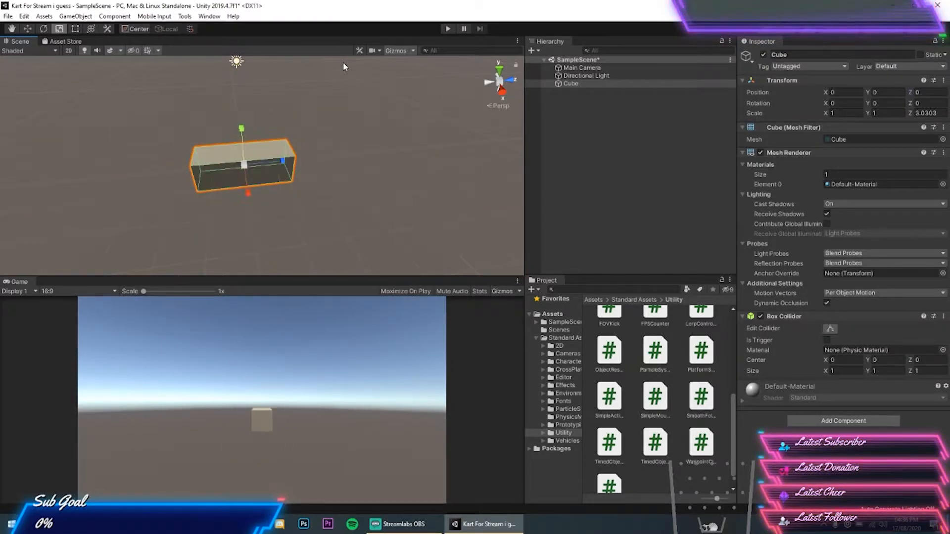
key("ctrl+z")
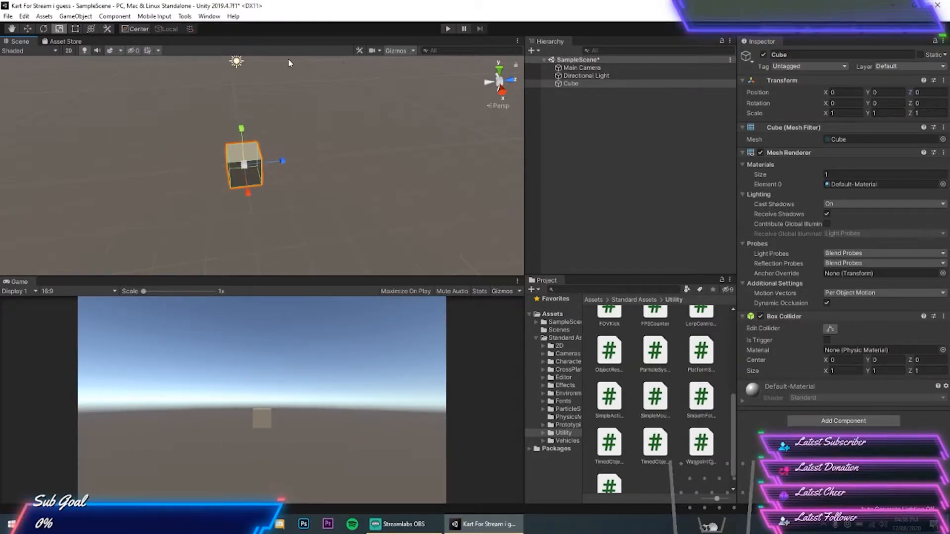
Try resizing the cube with the Rect tool to a scale of about 3.5 in Y and 6.1 in Z, and undo it.
left_click(75, 28)
left_click_drag(263, 148, 442, 61)
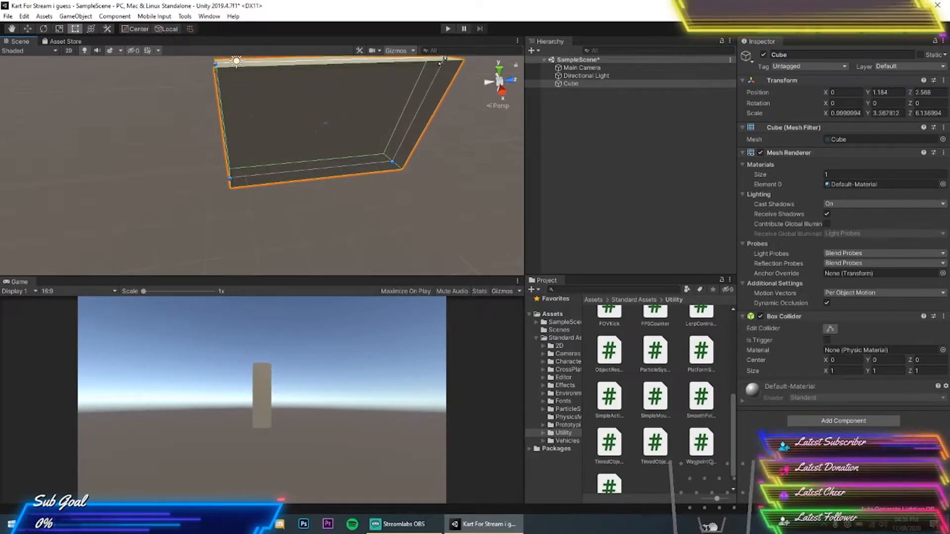
left_click_drag(232, 180, 167, 154)
key("ctrl+z")
key("ctrl+z")
key("ctrl+z")
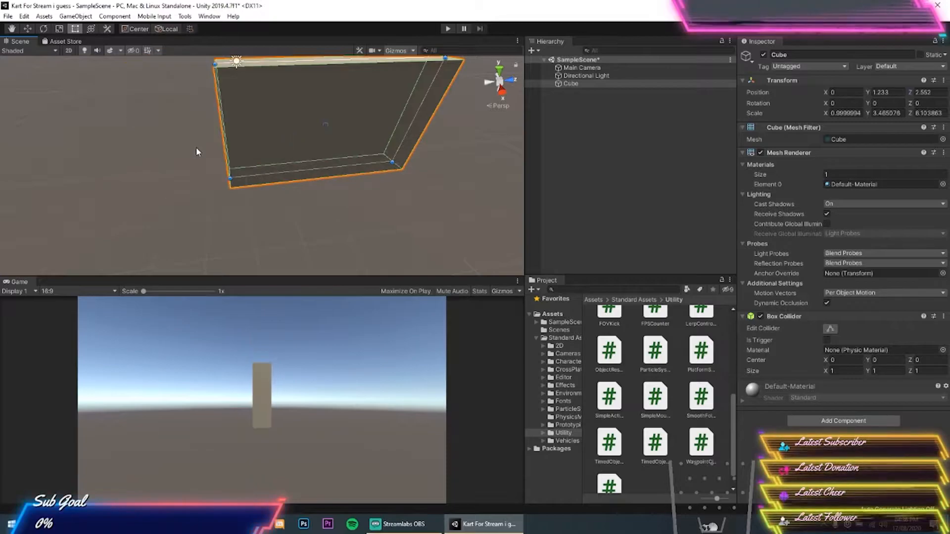
Try resizing the cube horizontally from above with the Rect tool to about 1.13 in X and 2 in Z, and undo it.
right_click_drag(280, 132, 384, 144)
key("w")
key("t")
left_click_drag(273, 179, 299, 157)
left_click_drag(292, 195, 218, 167)
key("ctrl+z")
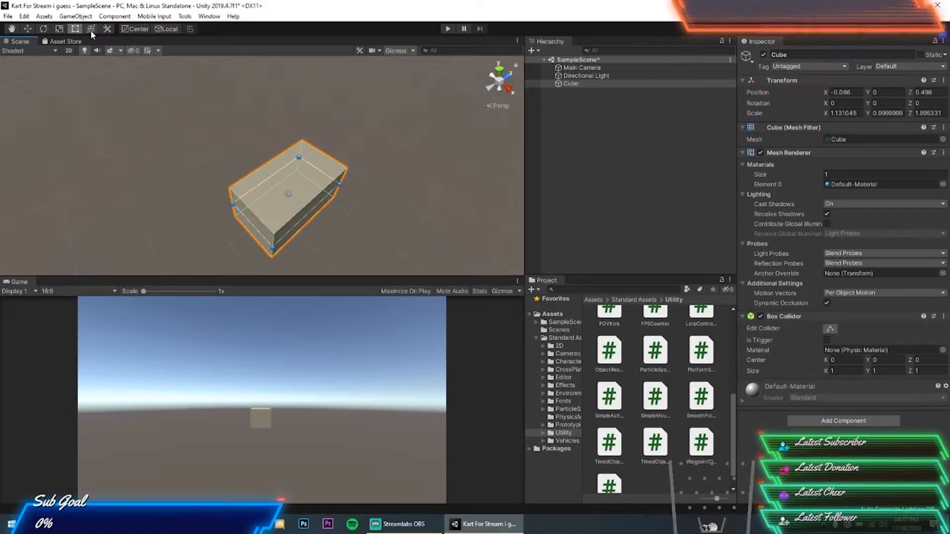
key("ctrl+z")
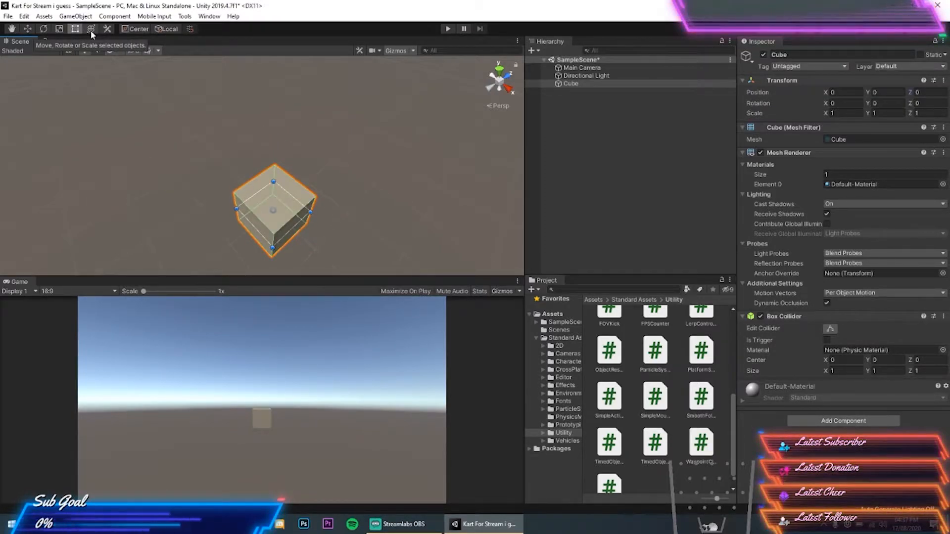
Try the combined Transform tool on the cube, scaling it to about 1.42, 2.51, 3.23 and rotating it about -27° around Y.
left_click(91, 31)
left_click_drag(277, 178, 356, 164, "alt")
right_click_drag(356, 163, 121, 121)
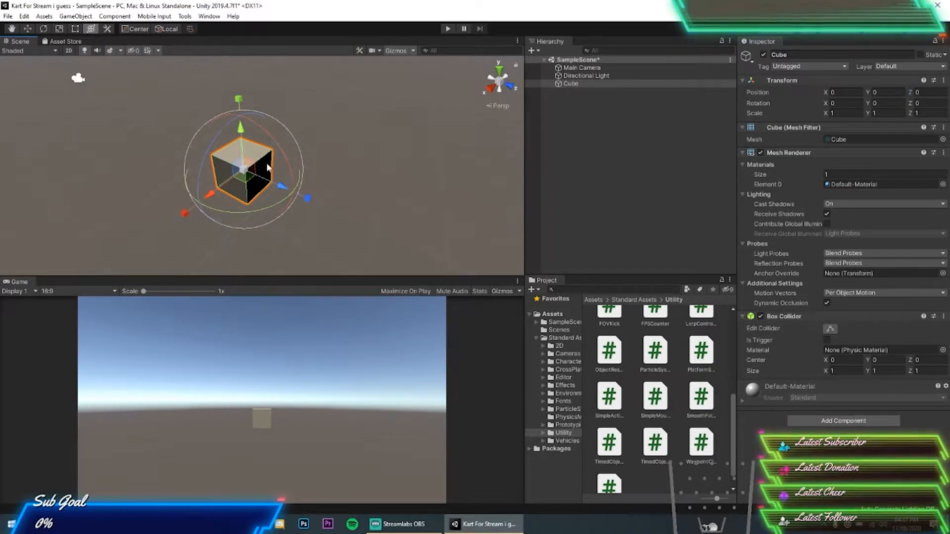
left_click_drag(246, 127, 243, 85)
left_click_drag(306, 199, 347, 218)
left_click_drag(218, 214, 270, 210)
left_click_drag(247, 169, 246, 150)
left_click_drag(255, 165, 266, 133)
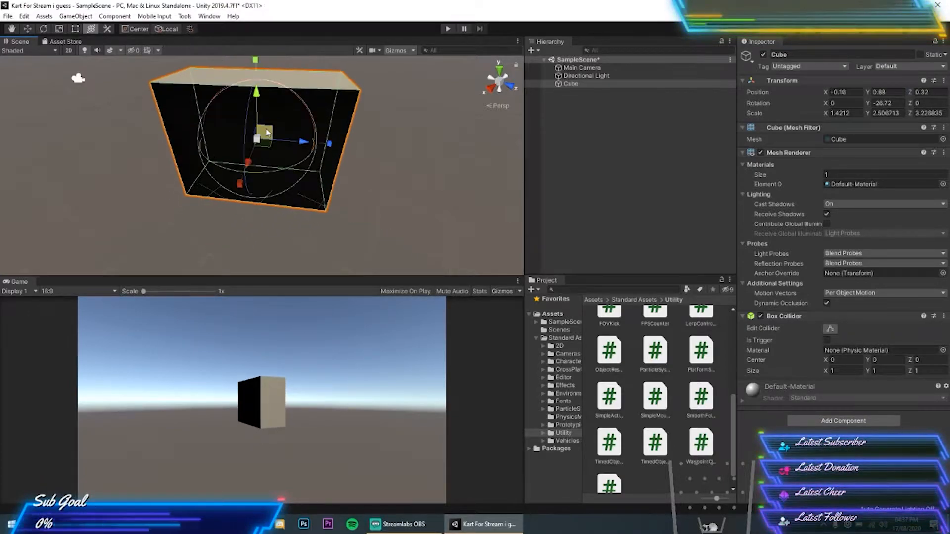
Undo the combined transform changes and set the cube's Z position to 0.
key("ctrl+z")
key("ctrl+z")
key("ctrl+z")
key("ctrl+z")
key("ctrl+z")
key("ctrl+z")
key("ctrl+z")
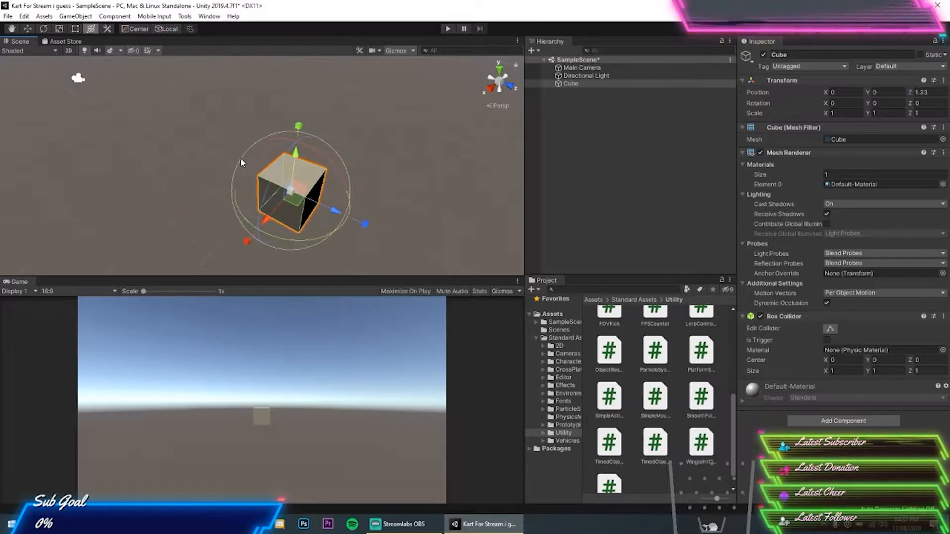
type("0")
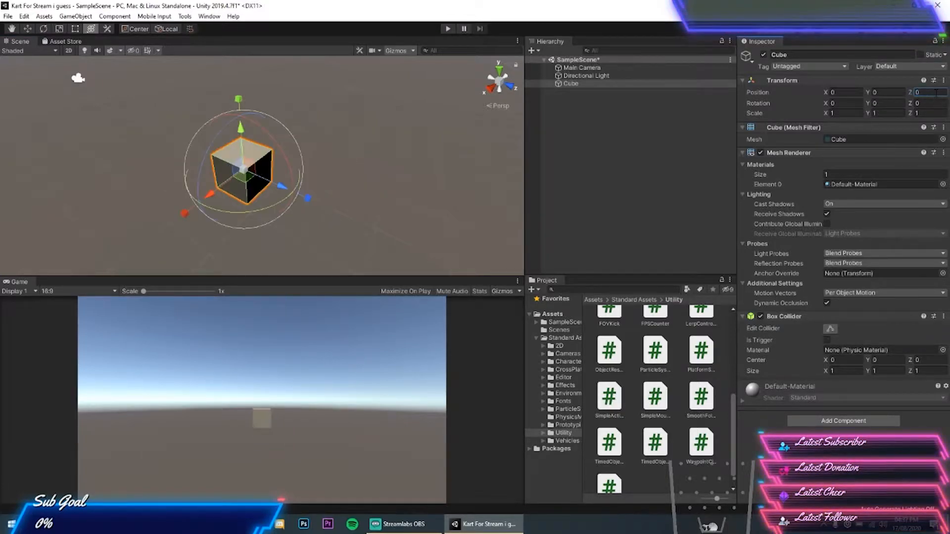
Try the Box Collider editing mode on the cube, and leave it without changing the collider.
left_click(107, 28)
left_click(147, 42)
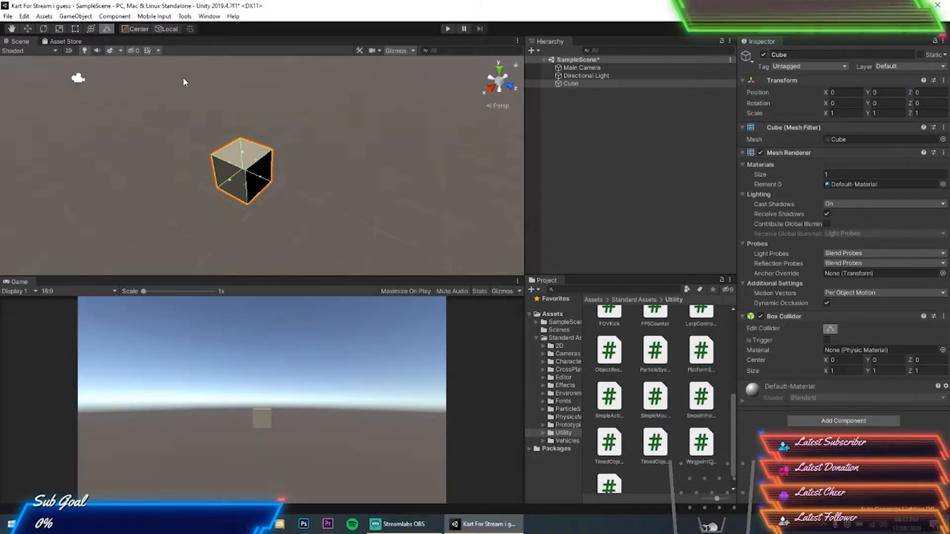
mouse_move(243, 154)
left_mouse_down()
mouse_move(244, 166)
mouse_move(250, 153)
left_mouse_up()
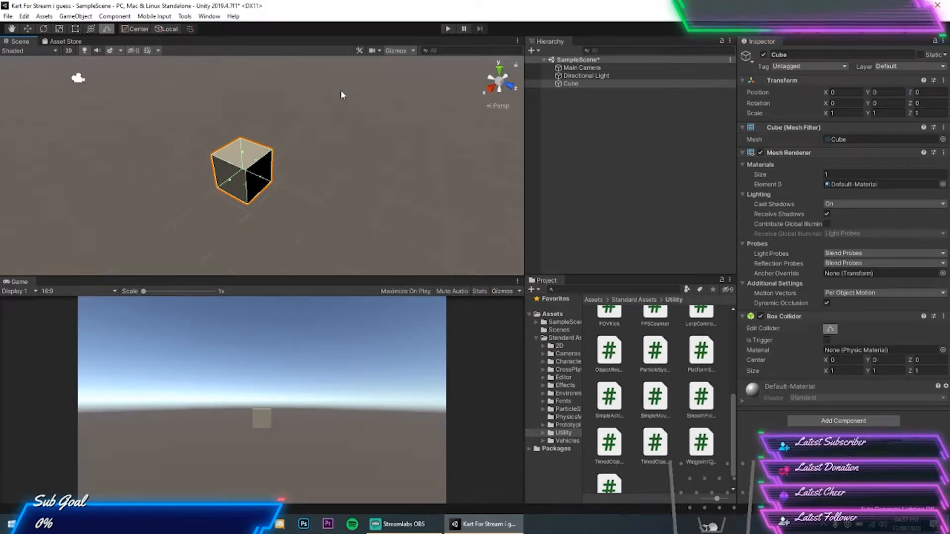
left_click(831, 329)
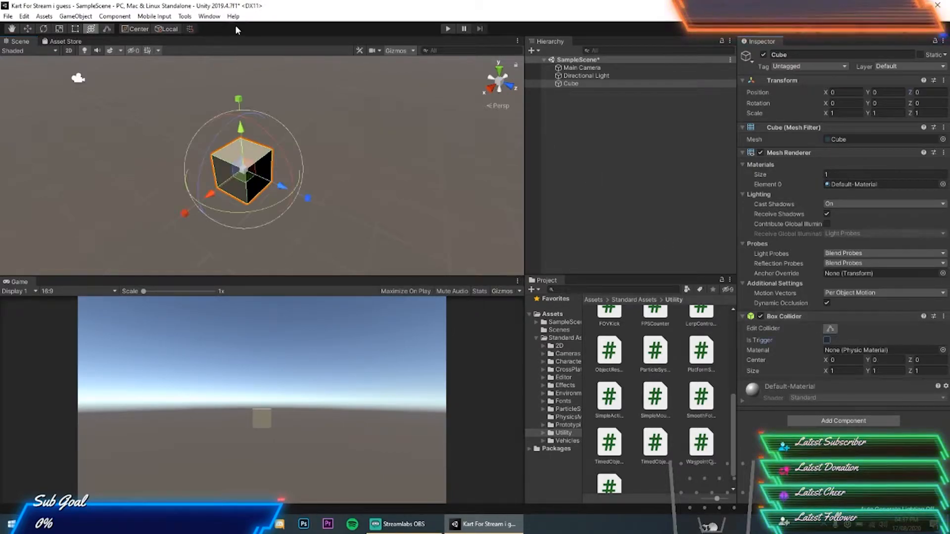
left_click(107, 31)
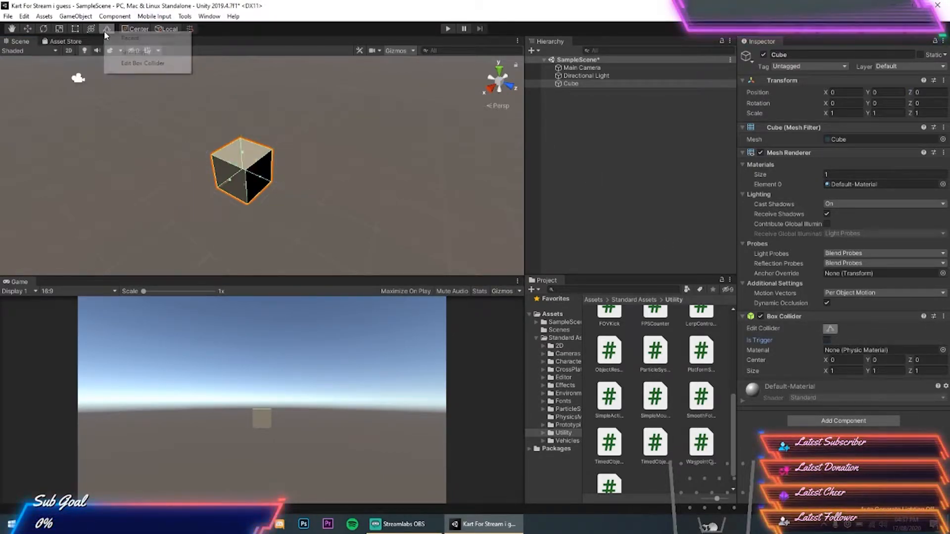
left_click(44, 30)
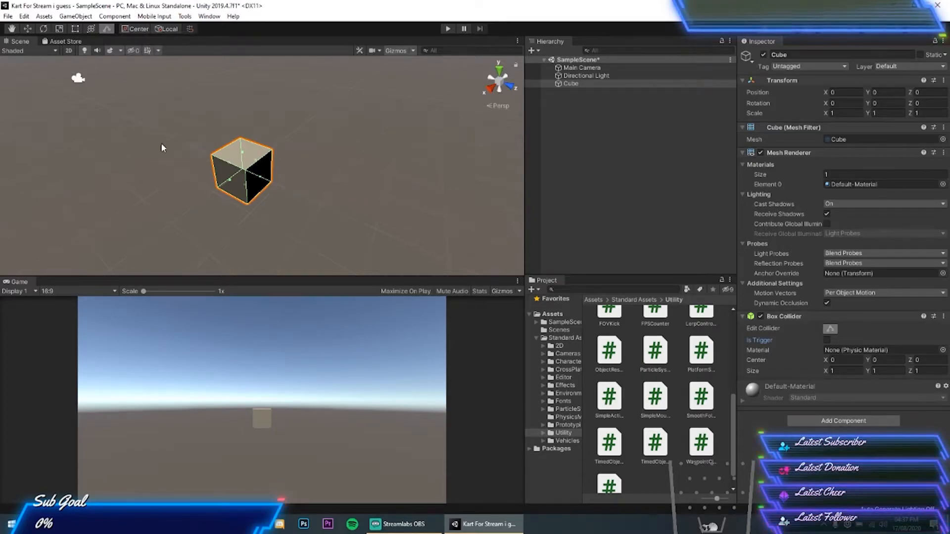
left_click(192, 168)
left_click(269, 154)
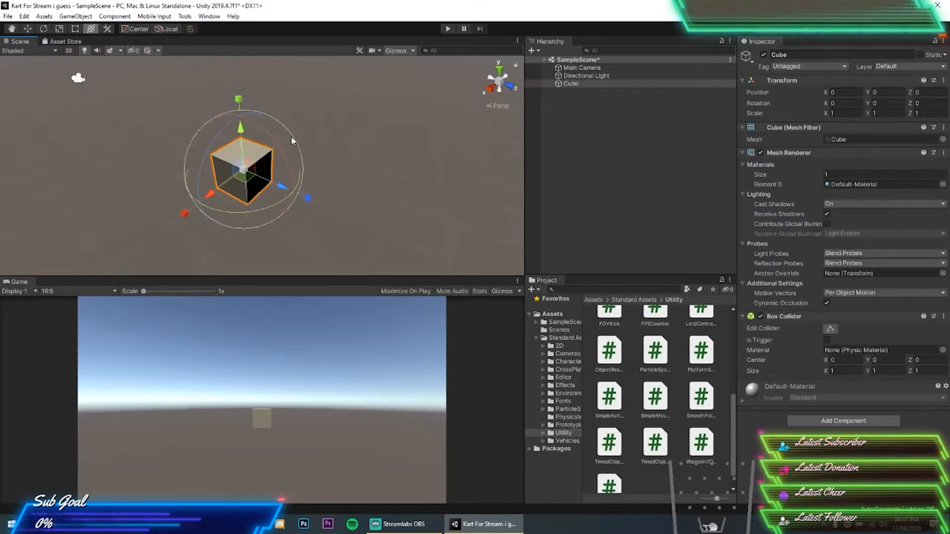
Try scaling the cube to about 2.61 in Y and 2.65 in Z, and undo both changes.
left_click(28, 29)
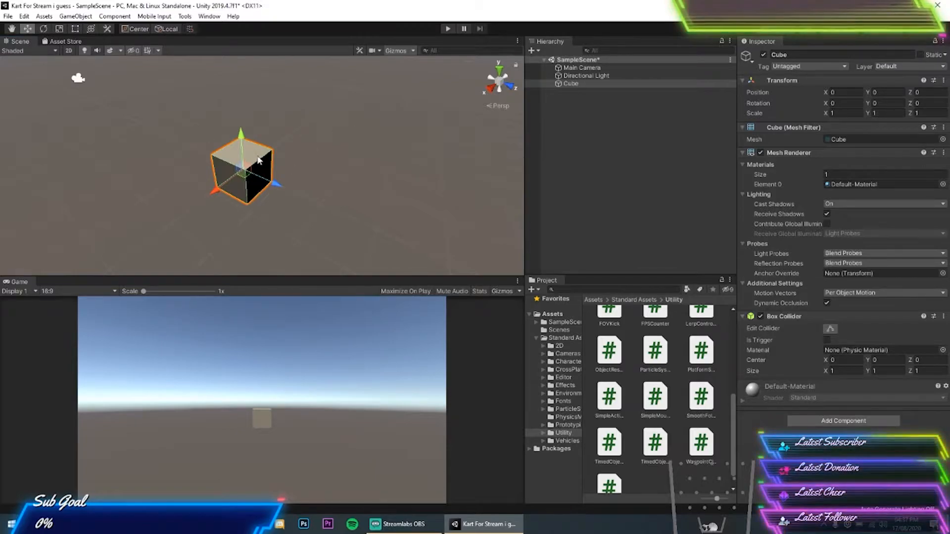
left_click_drag(389, 194, 354, 178, "alt")
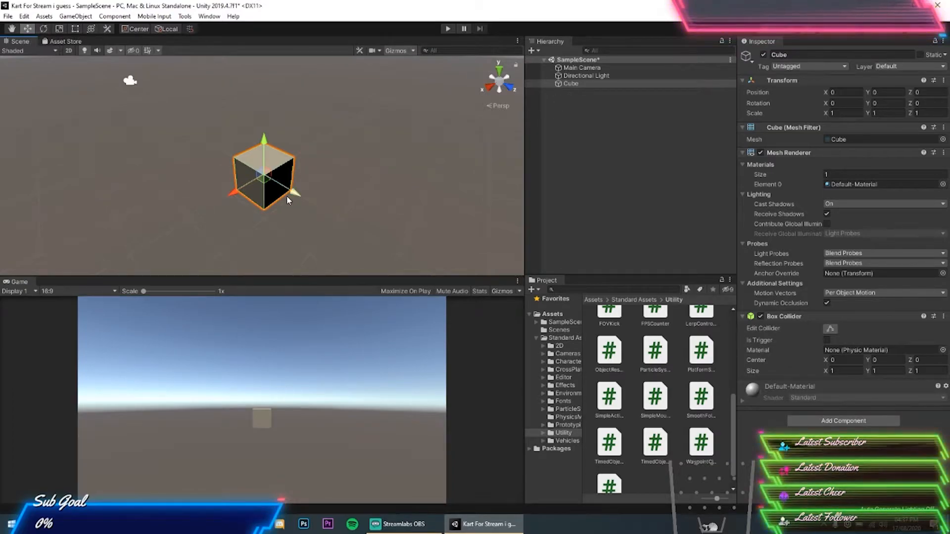
key("r")
left_click_drag(263, 139, 267, 84)
left_click_drag(299, 190, 346, 201)
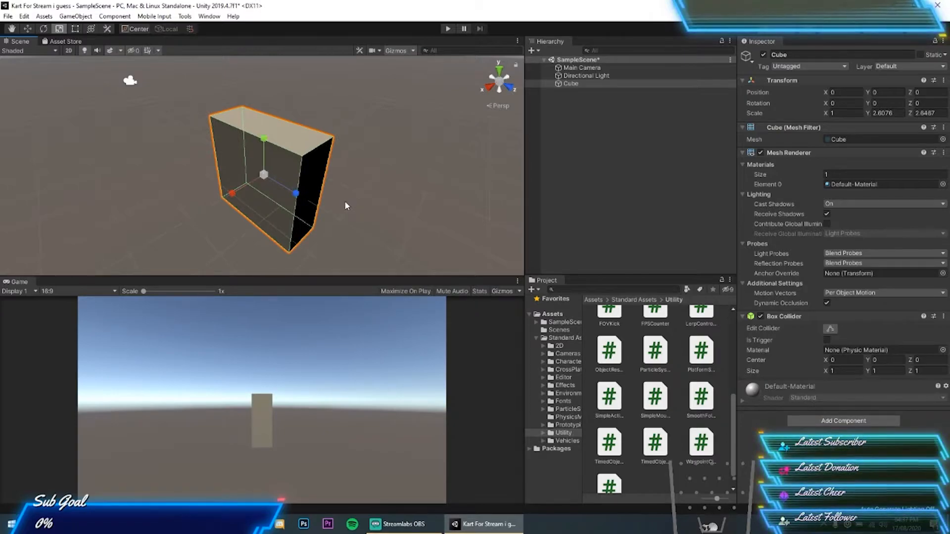
key("ctrl+z")
key("ctrl+z")
Activate the Move tool and examine the cube from all around by orbiting, zooming and flying through the scene.
left_click(42, 28)
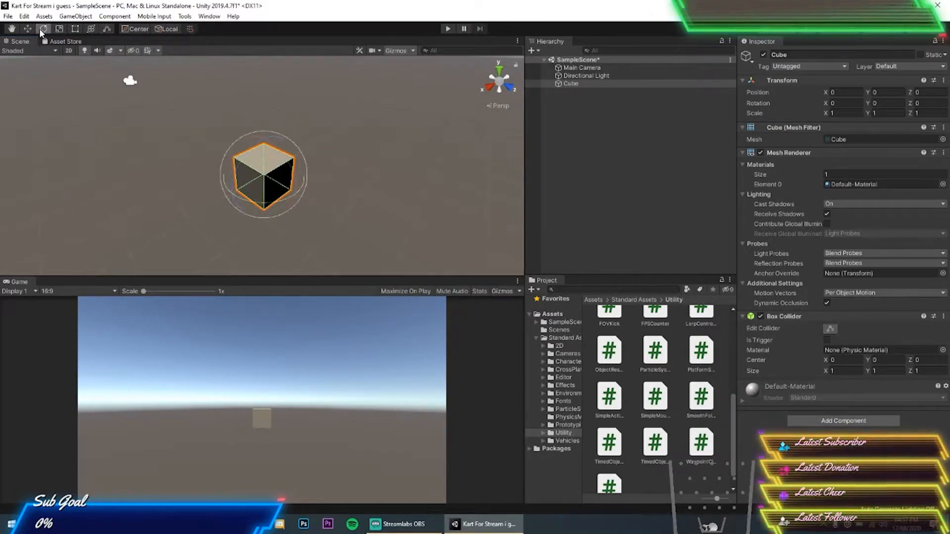
key("w")
left_click_drag(127, 129, 297, 163, "alt")
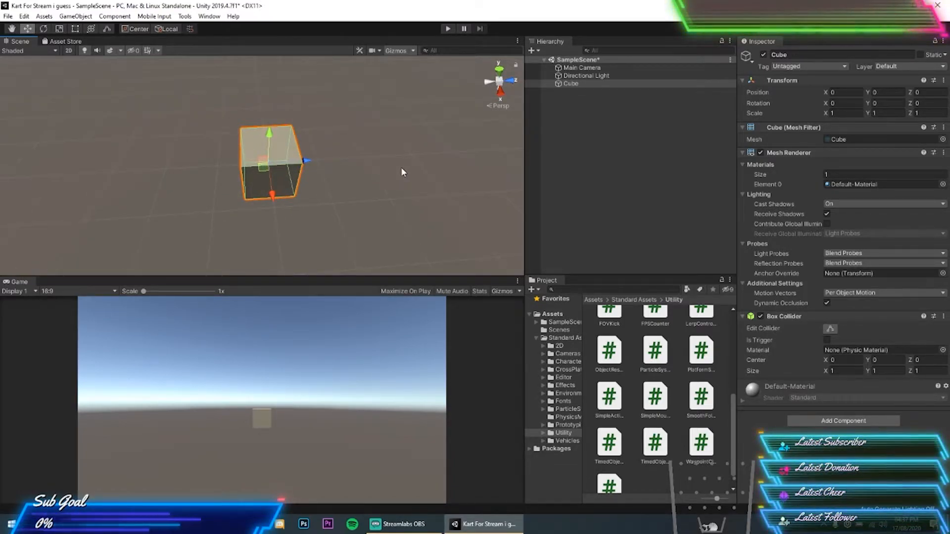
left_click_drag(401, 167, 373, 164, "alt")
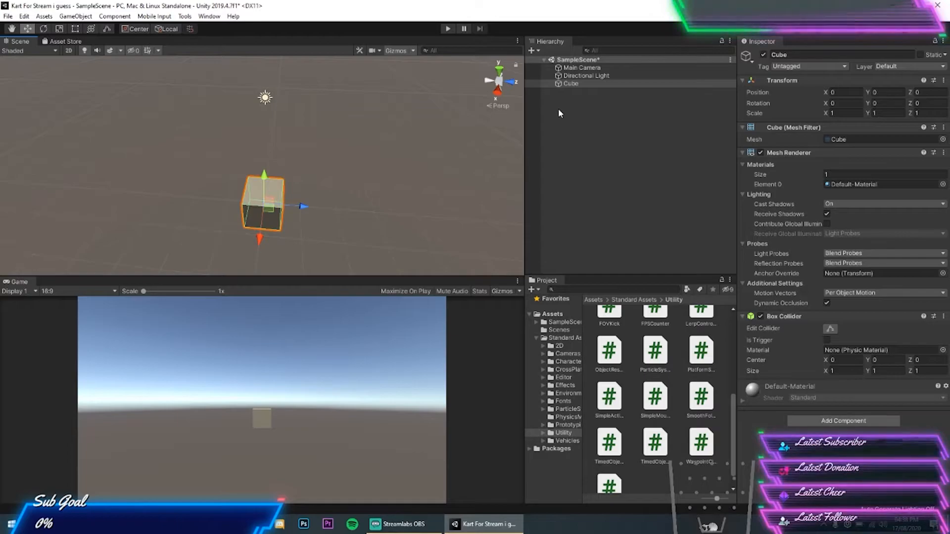
left_click(570, 84)
left_click_drag(325, 138, 209, 160, "alt")
scroll(210, 158, "up", 10)
right_click_drag(209, 159, 217, 156)
key("s")
right_click_drag(431, 153, 458, 148)
right_click_drag(395, 125, 364, 167)
key("d")
key("w")
key("d")
key("s")
key("d")
key("w")
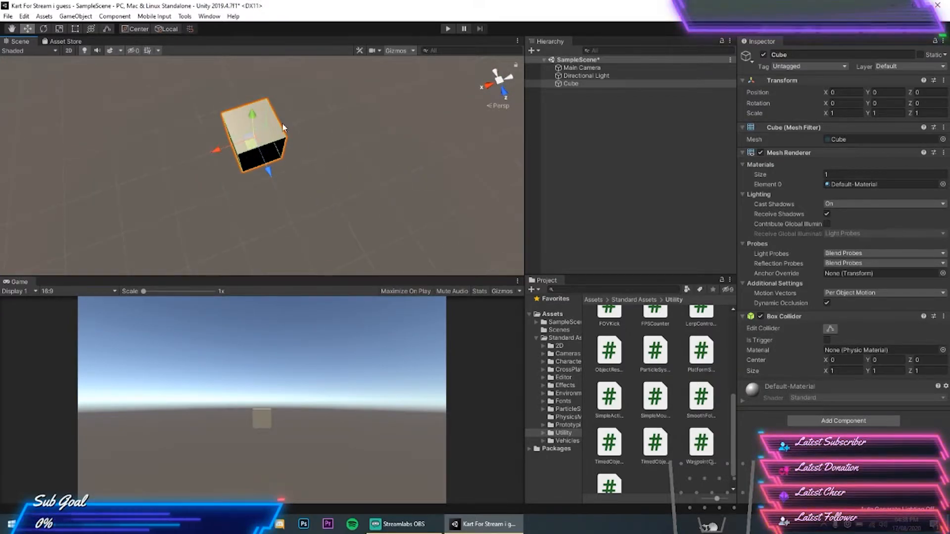
Stretch the cube along X with the Scale tool and set its X scale to 25.
left_click(57, 29)
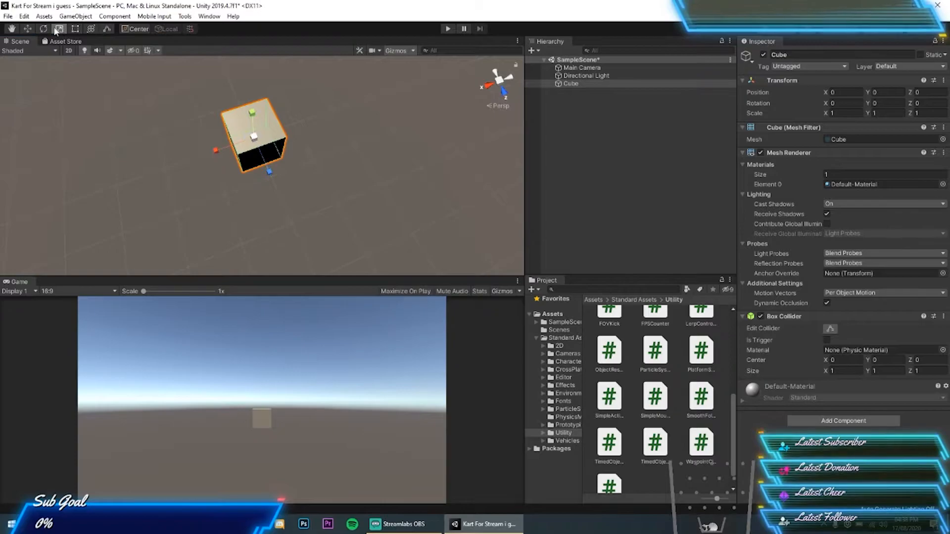
left_click_drag(222, 153, 54, 210)
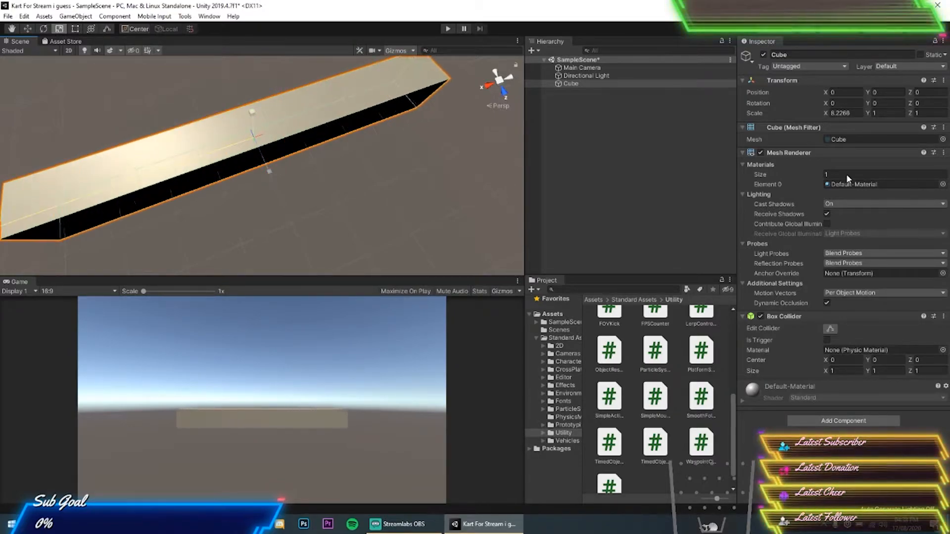
left_click_drag(793, 179, 317, 180)
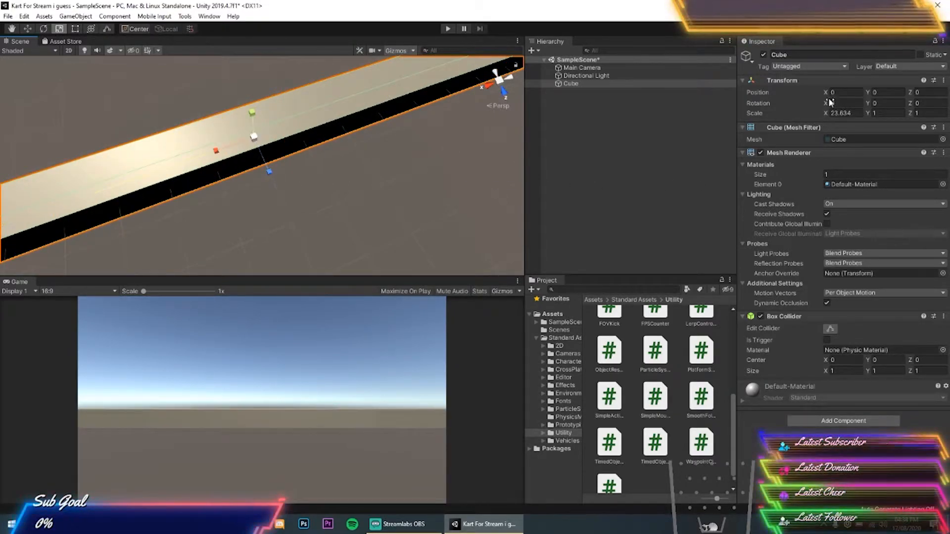
left_click(840, 114)
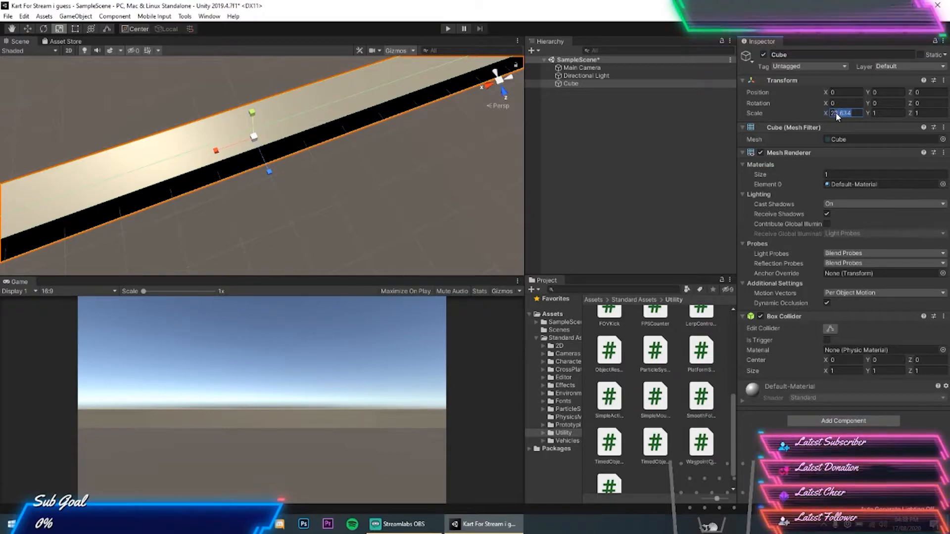
right_click_drag(488, 183, 617, 176)
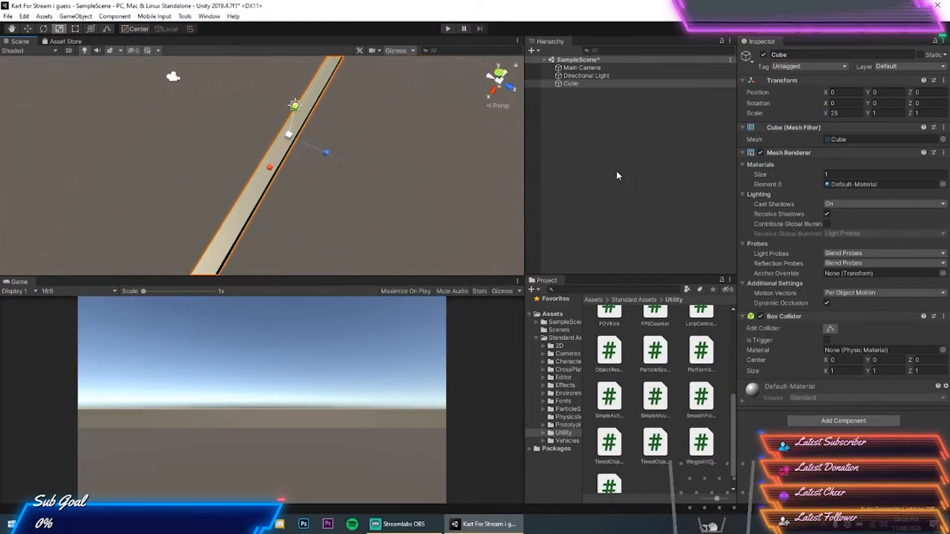
Widen the long cube along Z, trying scales of 5 and 10, and set its Z scale to 7.
right_click_drag(331, 155, 410, 140)
left_click_drag(294, 143, 460, 124)
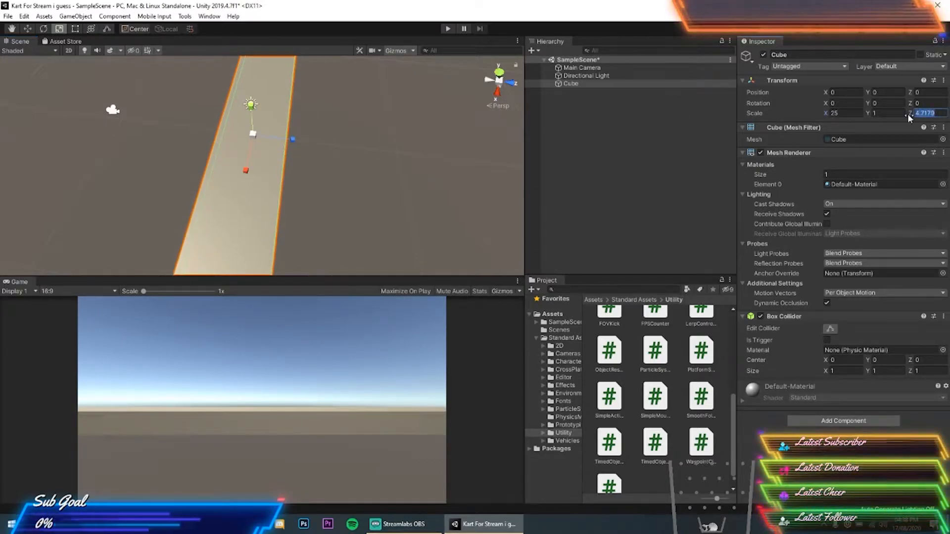
right_click_drag(335, 170, 363, 147)
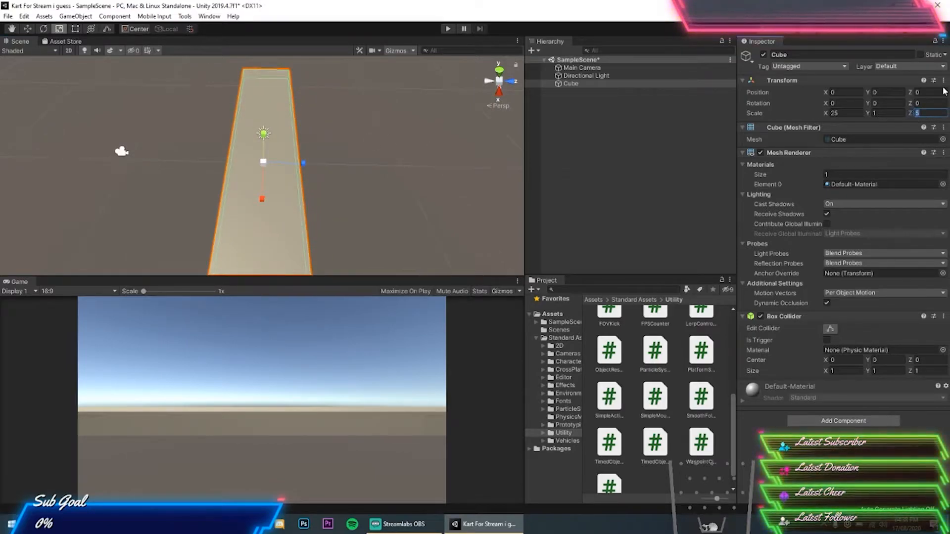
type("10")
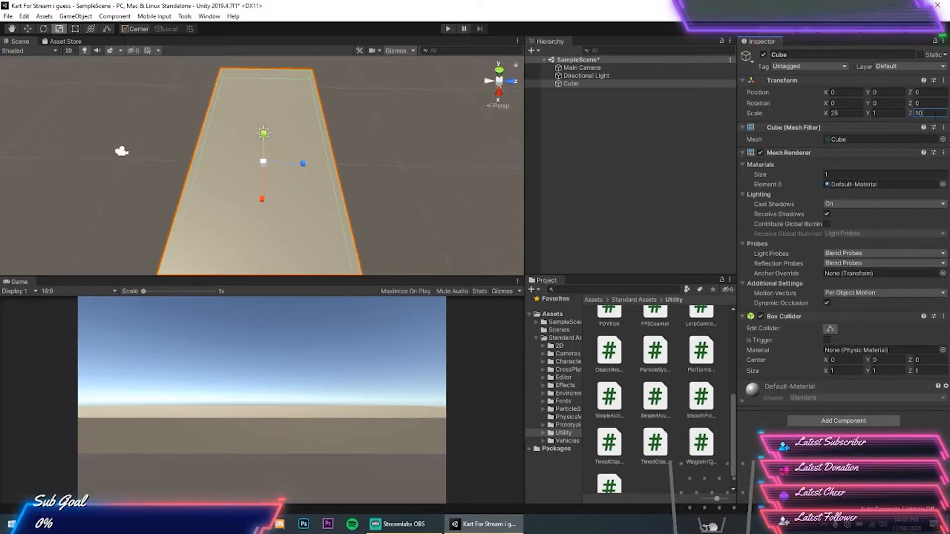
type("7")
right_click_drag(482, 175, 406, 154)
Try adding a new 3D cube to the scene, and delete it.
left_click(136, 190)
key("w")
scroll(335, 127, "up", 2)
left_click(569, 83)
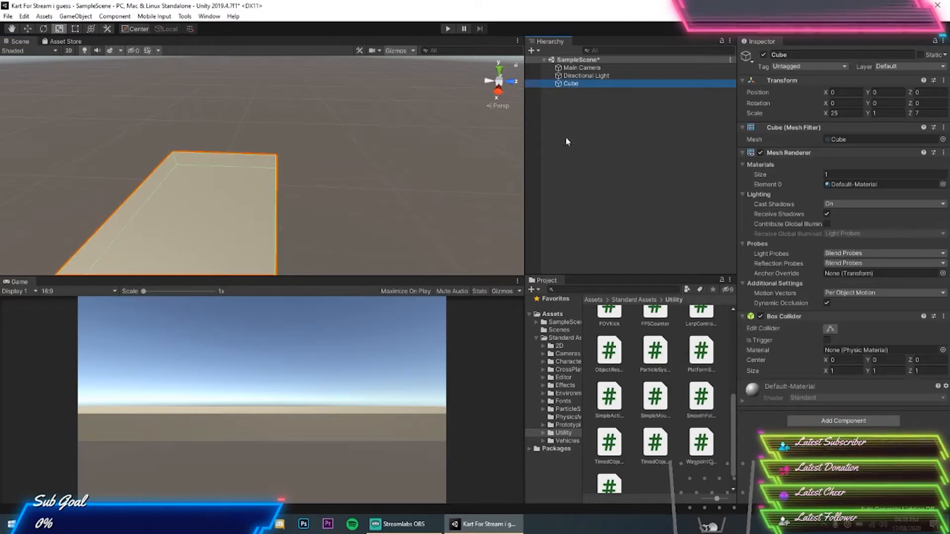
left_click(263, 118)
left_click(533, 50)
mouse_move(558, 87)
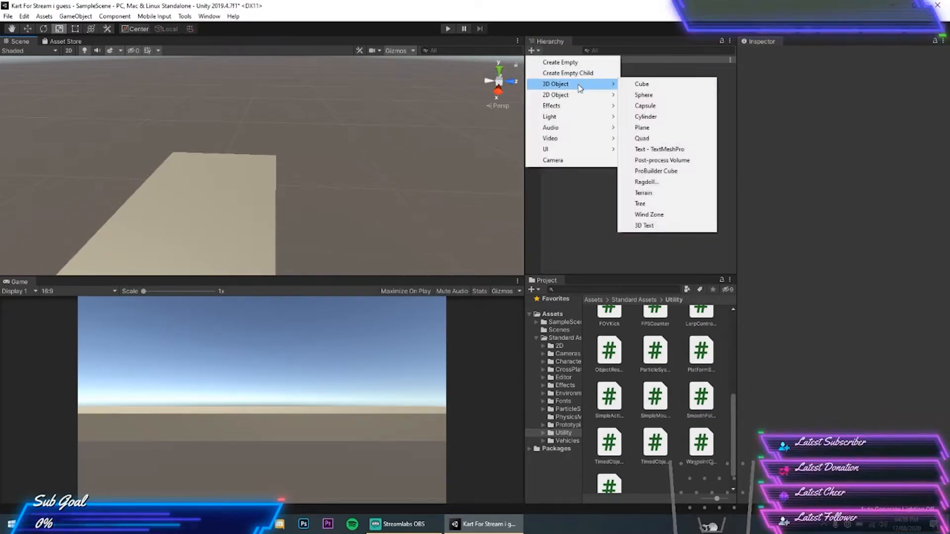
left_click(638, 84)
right_click_drag(327, 117, 275, 150)
key("Delete")
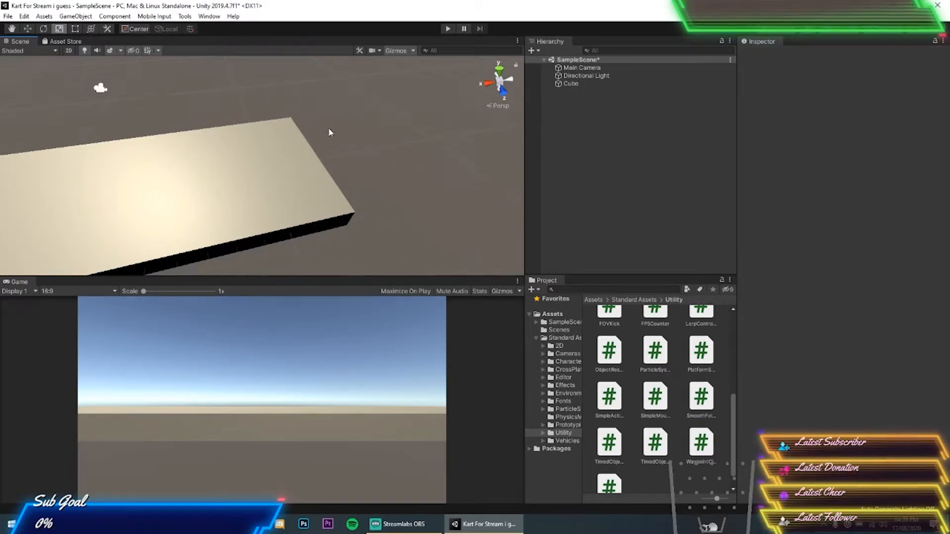
Select the stretched cube and duplicate it.
left_click(571, 83)
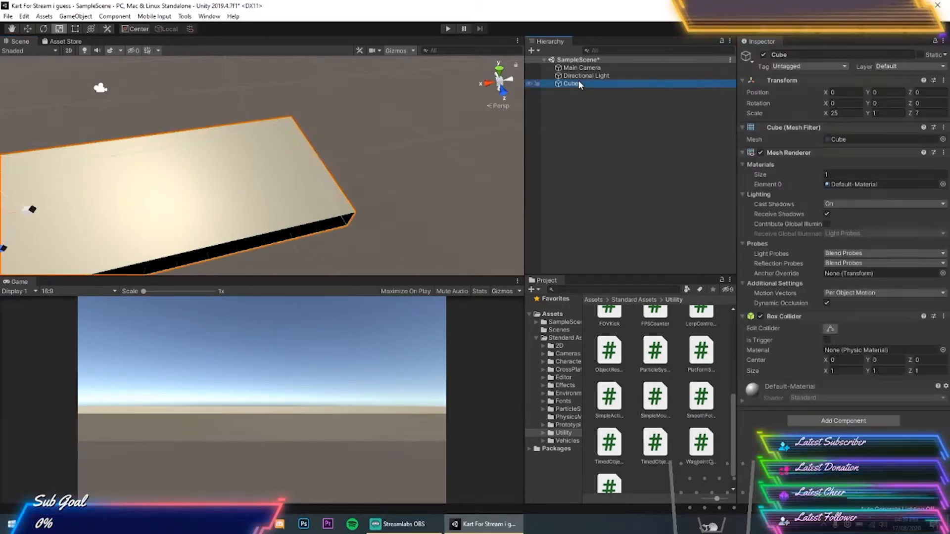
key("f")
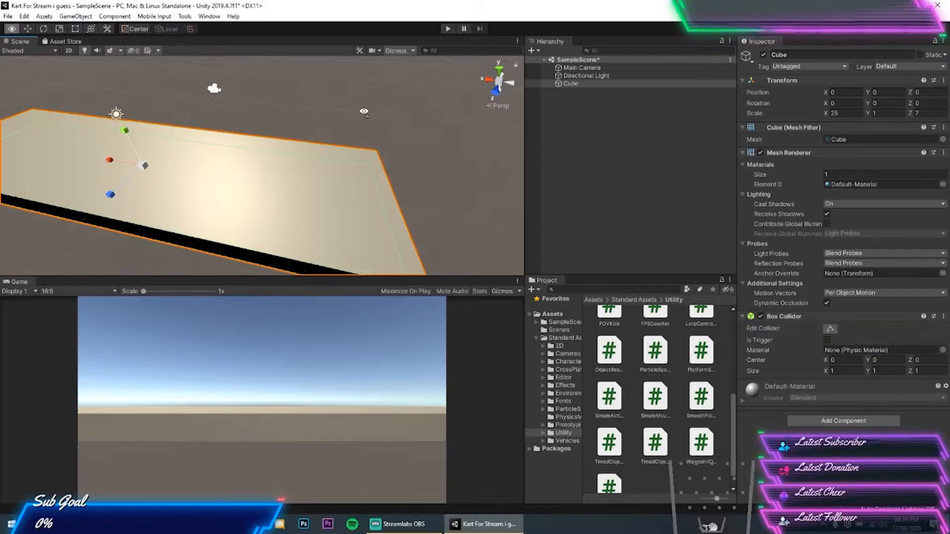
right_click_drag(363, 112, 373, 113)
key("ctrl+d")
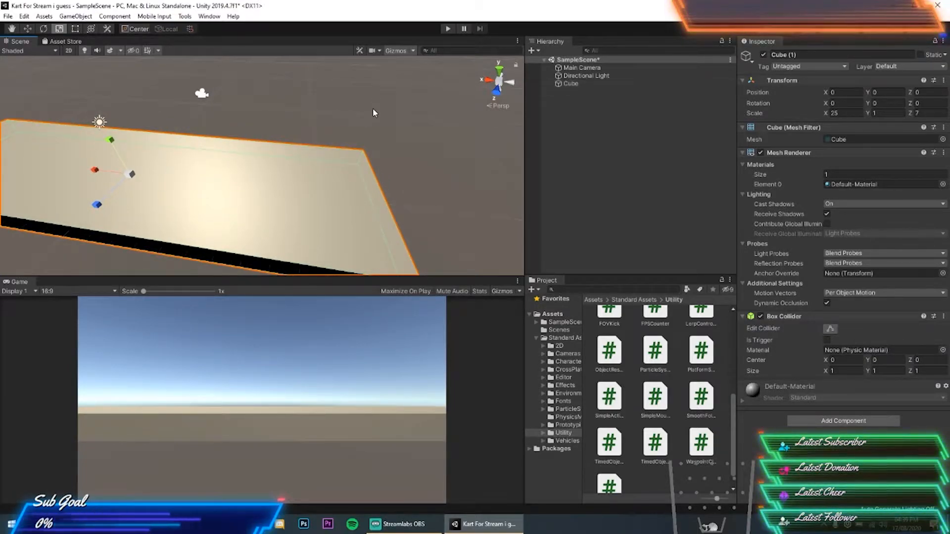
Move the duplicate along X to about -24.59 so that it continues from the end of the original cube.
right_click_drag(304, 118, 326, 117)
key("s")
left_click_drag(158, 141, 307, 143)
key("a")
right_click_drag(380, 187, 504, 198)
right_click(577, 89)
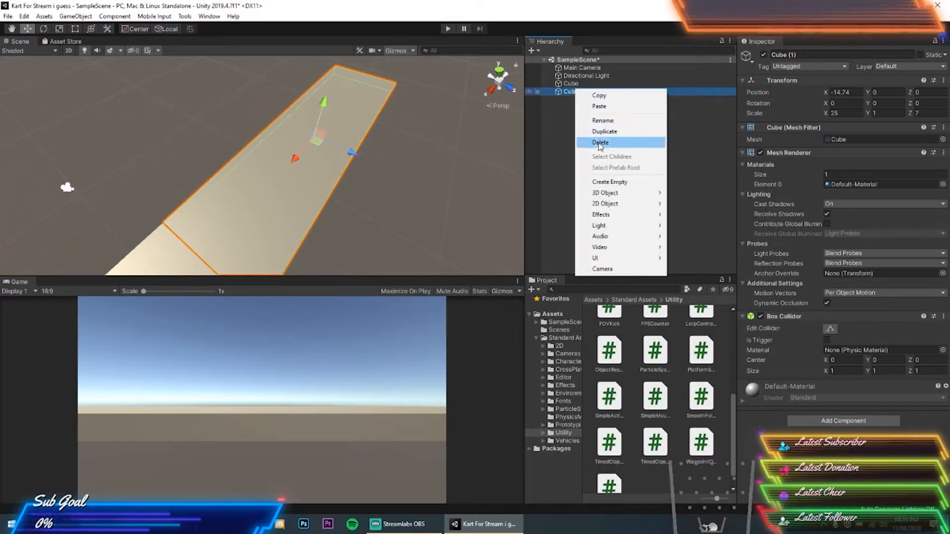
left_click(449, 126)
key("a")
right_click_drag(396, 115, 325, 163)
key("d")
left_click_drag(325, 163, 460, 127)
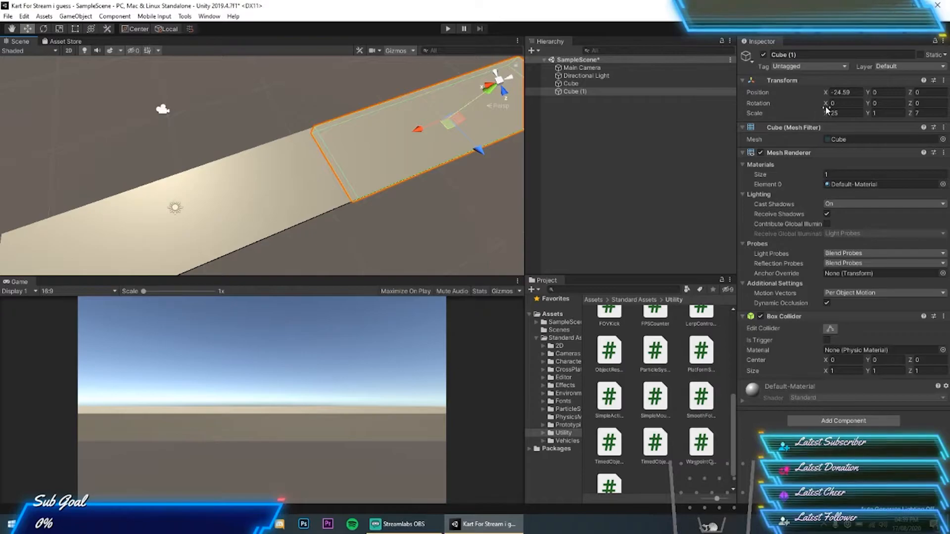
Rotate the duplicate to about -19.61 in Y and move it against the original's end, at about X -22.92 and Z -3.93.
type("0")
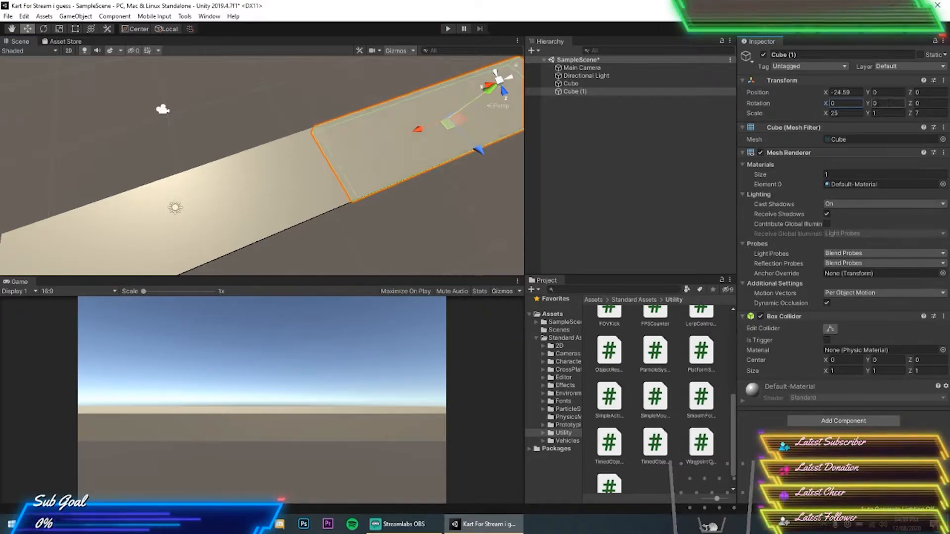
left_click_drag(942, 106, 594, 110)
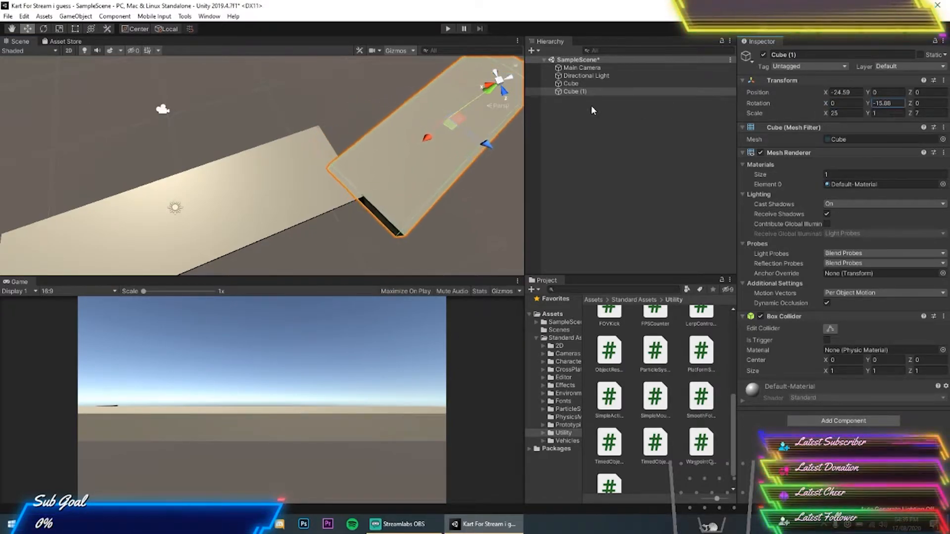
left_click_drag(441, 124, 397, 98)
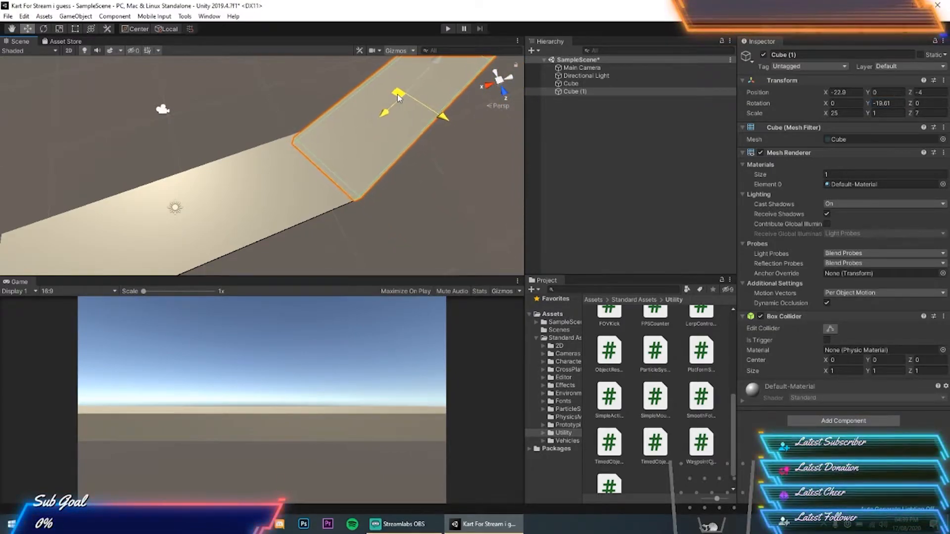
right_click_drag(443, 199, 139, 75)
left_click(397, 153)
left_click(329, 203)
right_click_drag(190, 112, 366, 167)
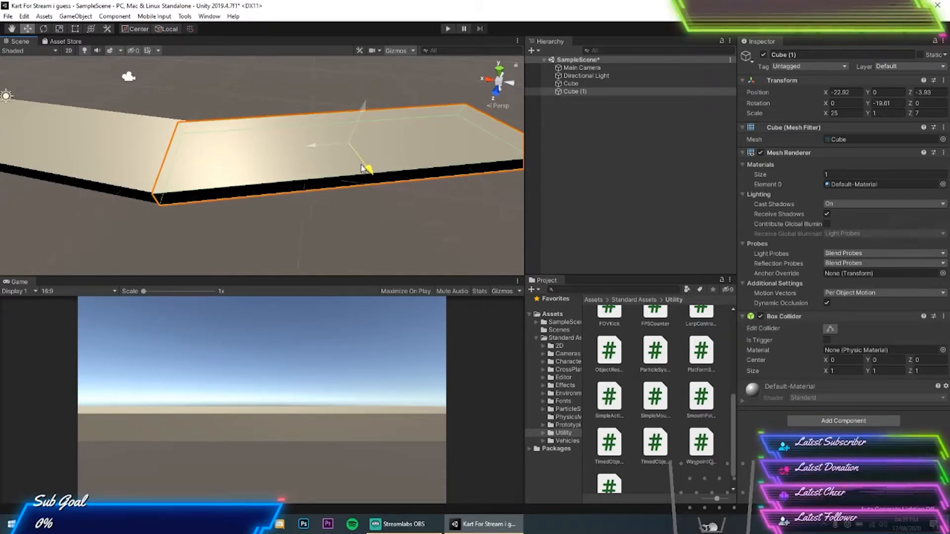
Check the joint between the two cubes and fine-tune Cube (1)'s position to about X -22.91 and Z -3.97.
left_click(212, 76)
right_click_drag(211, 77, 462, 140)
left_click(282, 113)
right_click_drag(282, 113, 305, 101)
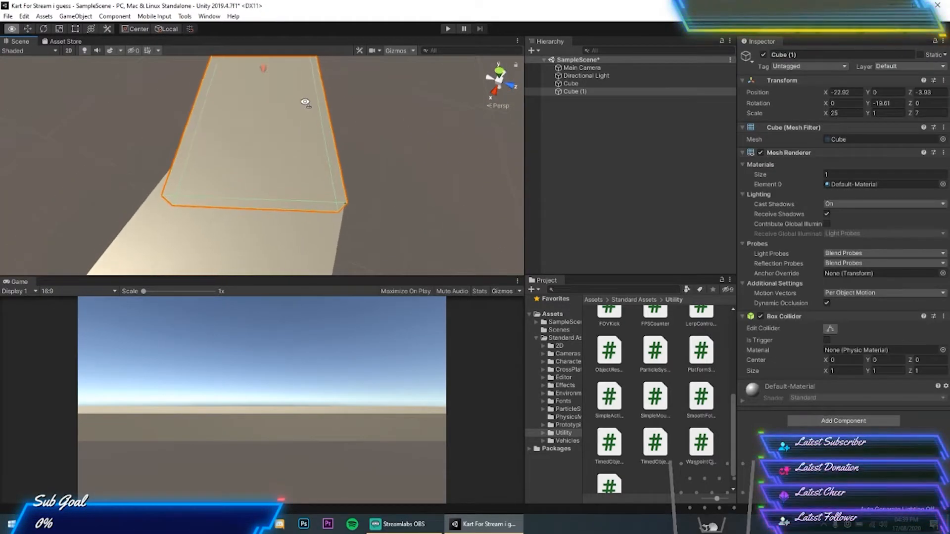
left_click(383, 100)
right_click_drag(382, 100, 202, 169)
key("s")
key("e")
left_click(568, 92)
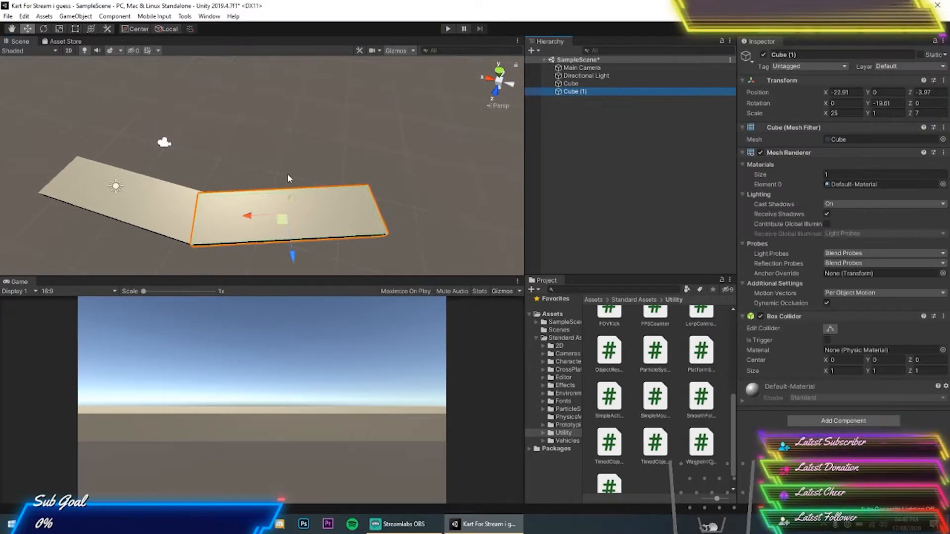
Select only Cube and Cube (1) together and duplicate the pair.
left_click(172, 251)
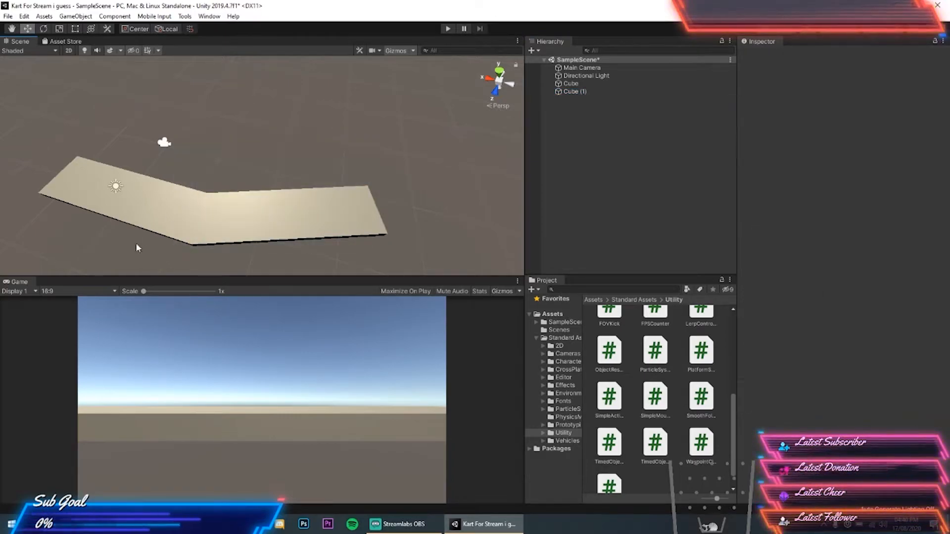
left_click_drag(315, 188, 348, 131)
left_click(246, 185)
left_click_drag(415, 247, 2, 153)
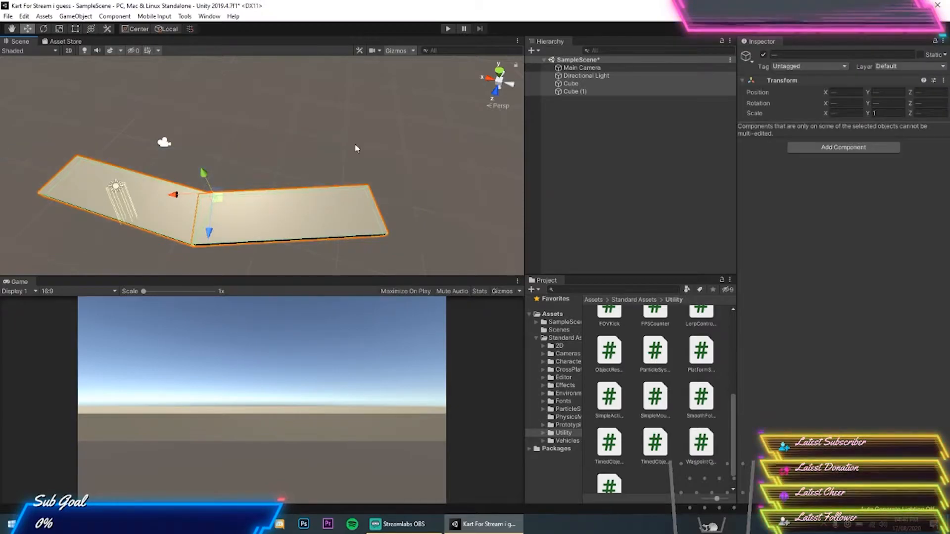
left_click(580, 75, "ctrl")
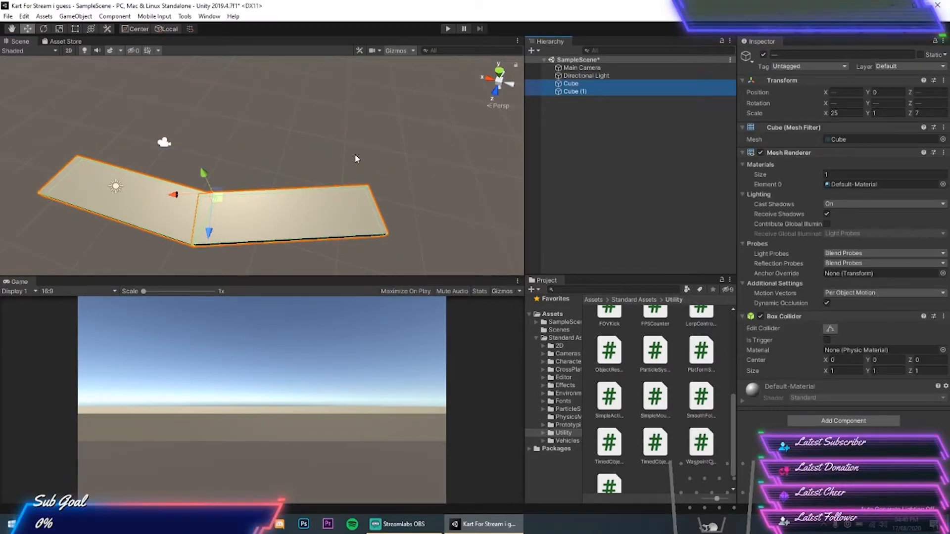
key("ctrl+d")
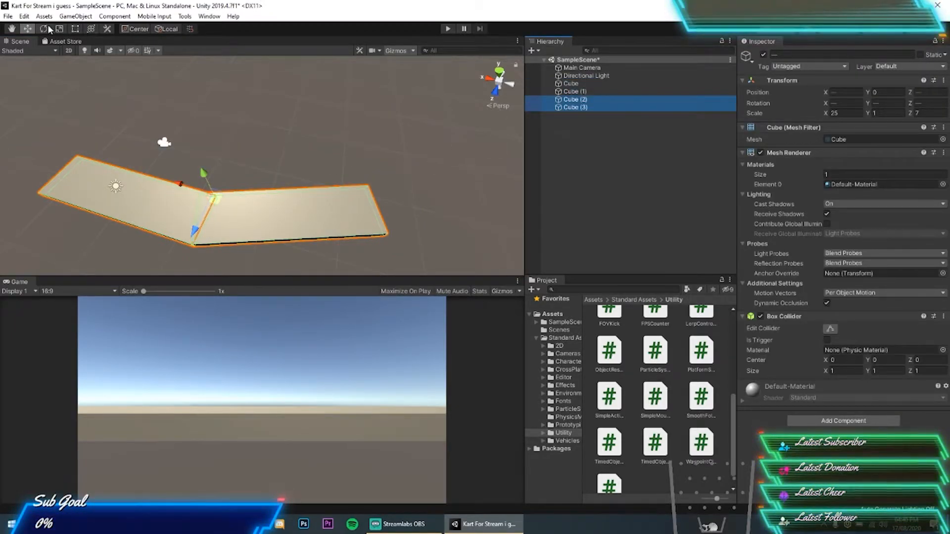
Rotate the duplicated pair and move it to the free end of Cube (1) so that the curve continues.
left_click_drag(213, 202, 428, 173)
left_click_drag(188, 94, 392, 122, "alt")
left_click(28, 29)
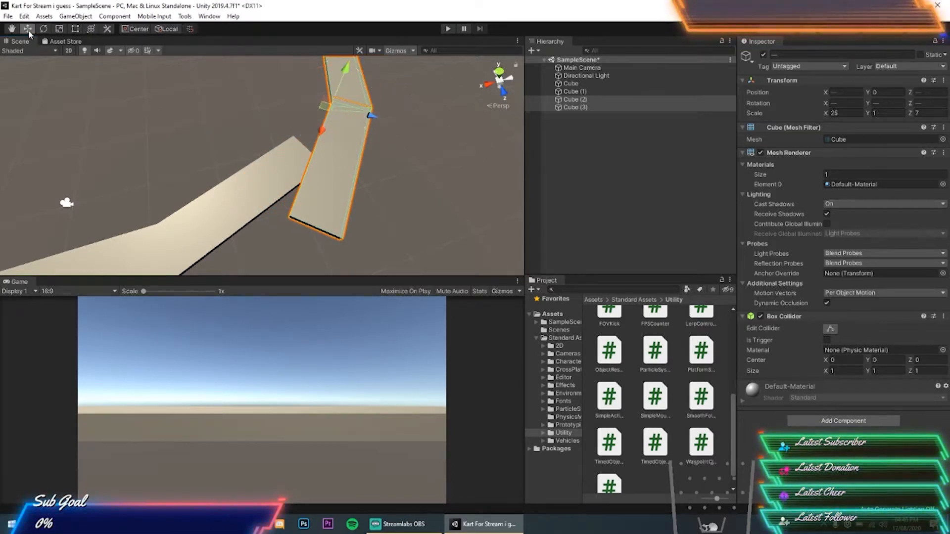
left_click_drag(325, 113, 300, 85)
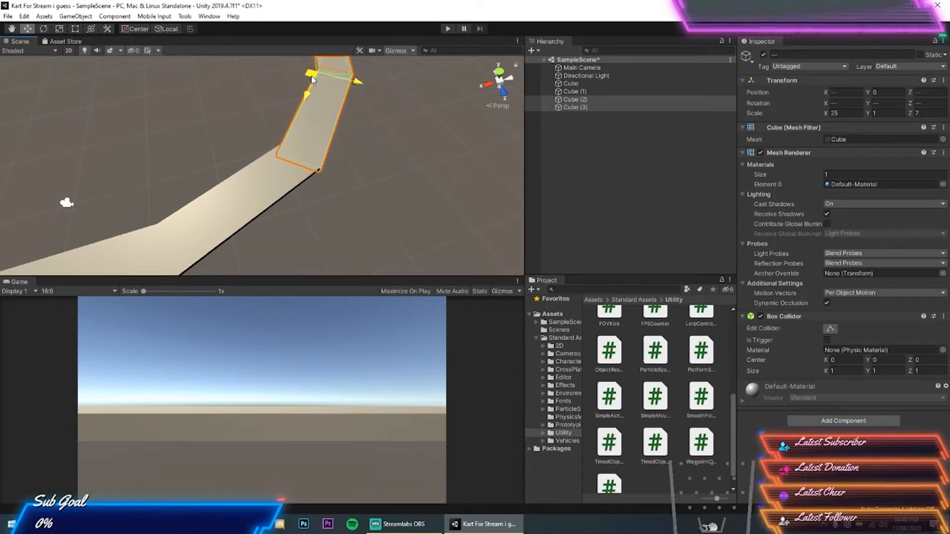
left_click(386, 159)
left_click_drag(386, 159, 152, 103, "alt")
right_click_drag(151, 103, 251, 133)
key("s")
Duplicate Cube (3) and move the copy along its length to about X -57.65 and Z -45.4.
left_click(579, 110)
right_click_drag(404, 148, 288, 166)
key("w")
key("d")
key("s")
key("ctrl+d")
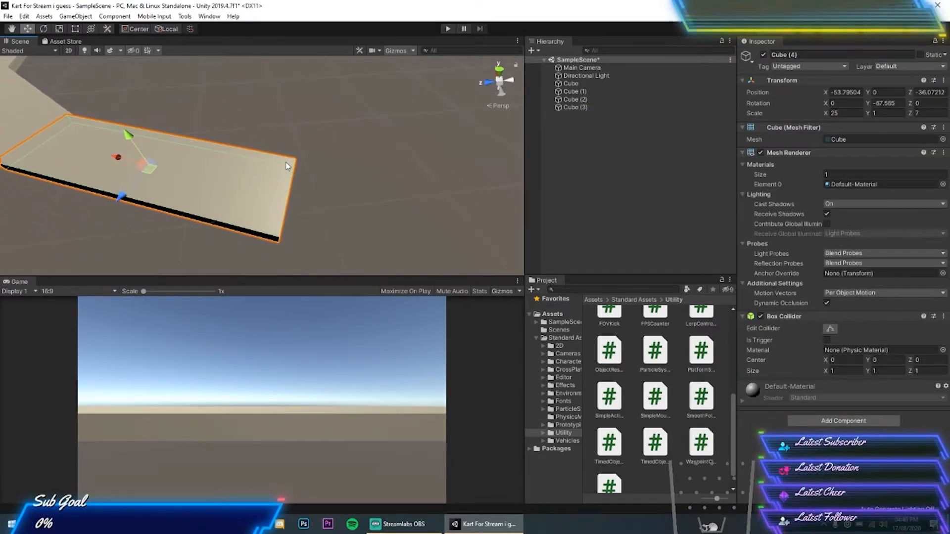
left_click_drag(114, 158, 222, 181)
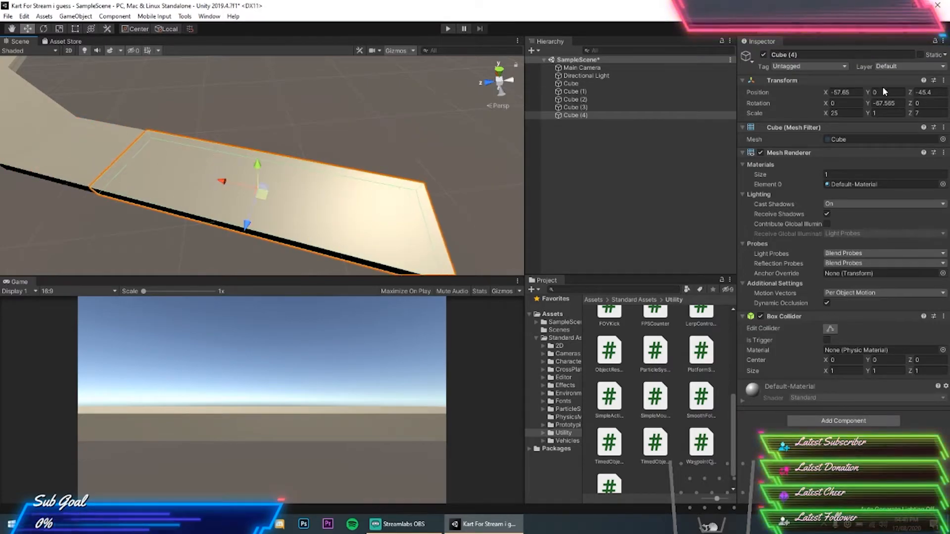
Try tilting the new cube in X, reset that rotation to 0, and set its Z rotation to -15.
type("0")
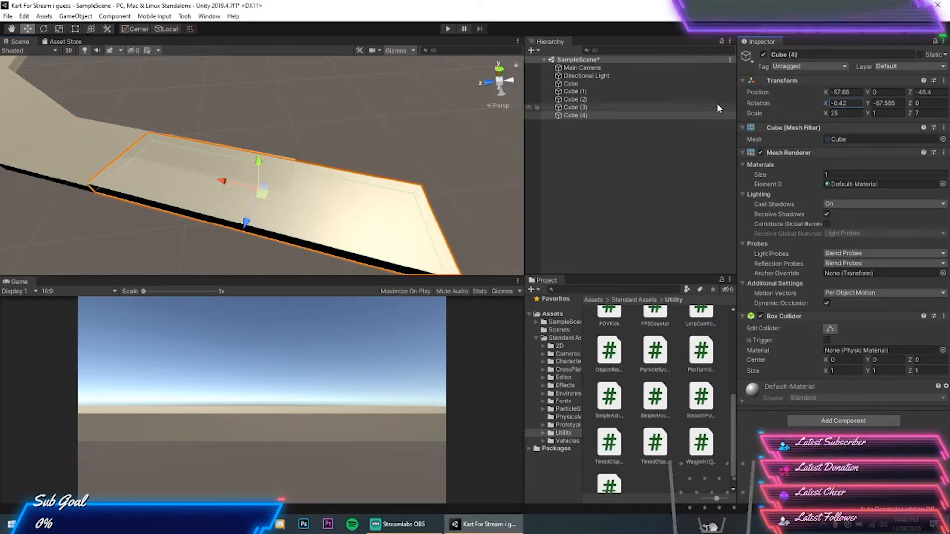
left_click_drag(908, 103, 683, 113)
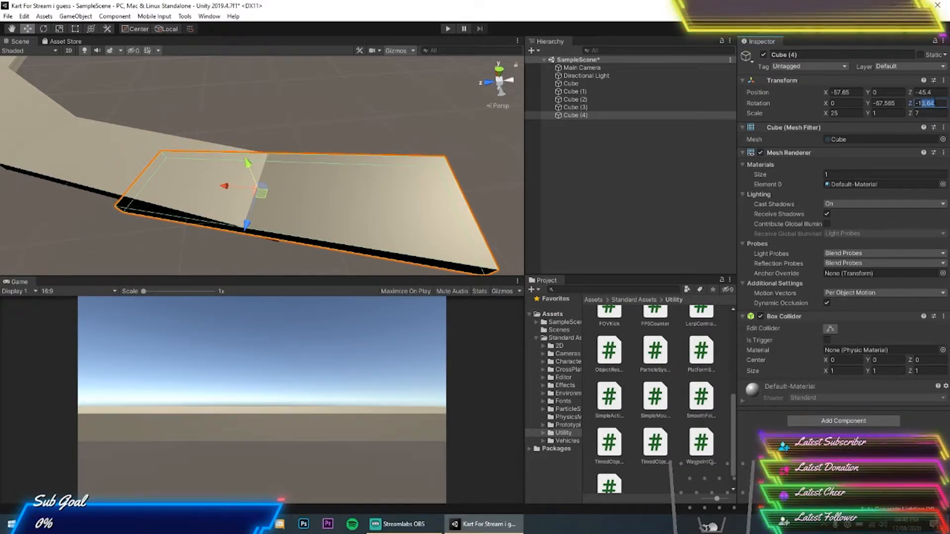
type("-10")
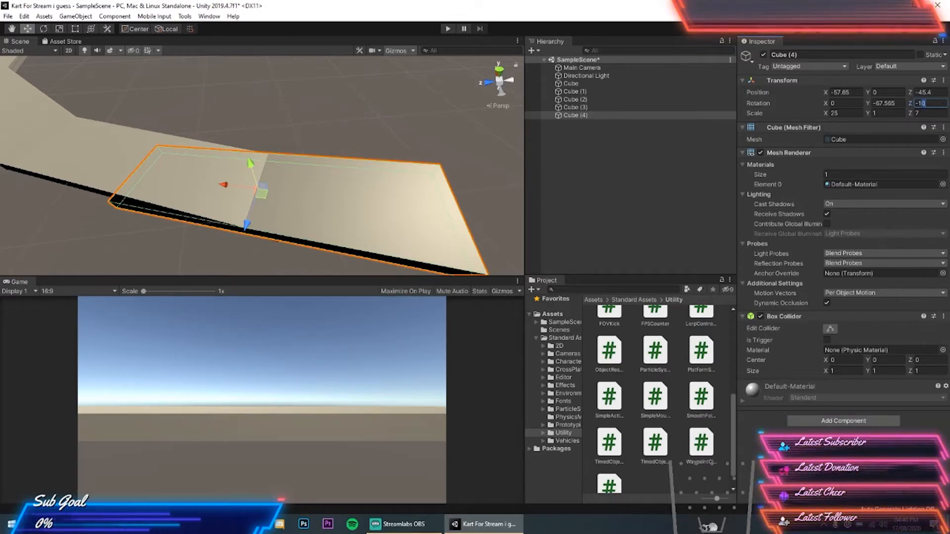
key("BackSpace")
type("5")
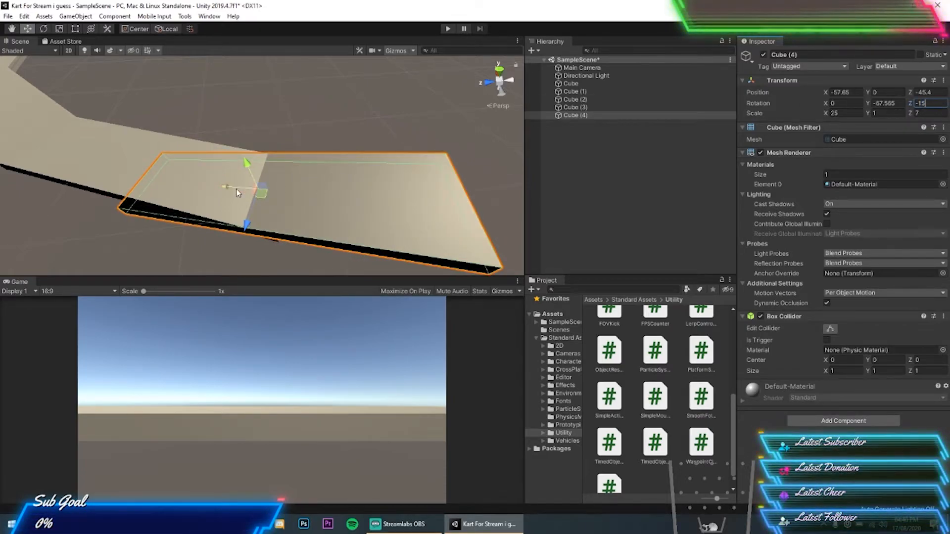
Move Cube (4) back along its length and shorten it to an X scale of 15.
left_click_drag(227, 188, 177, 188)
right_click_drag(161, 233, 348, 135)
left_click(73, 203)
left_click(258, 171)
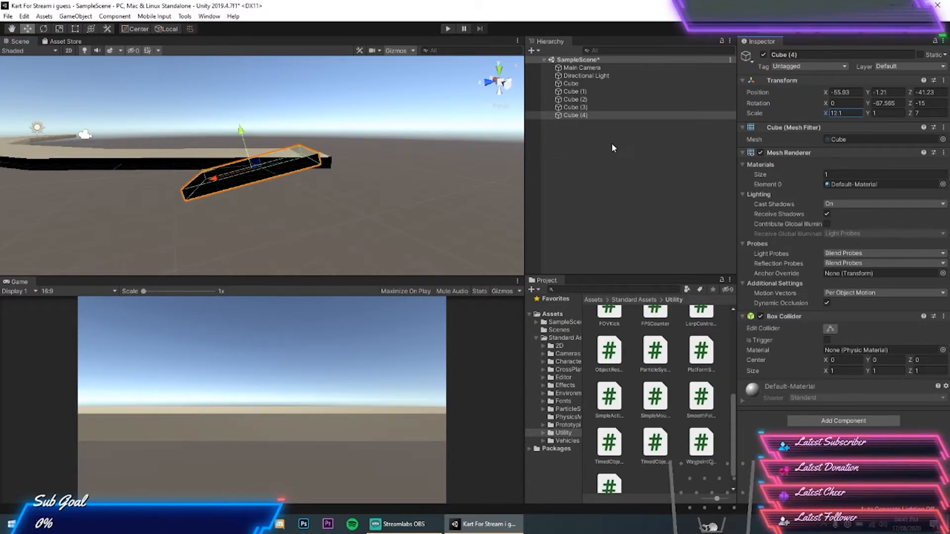
type("15")
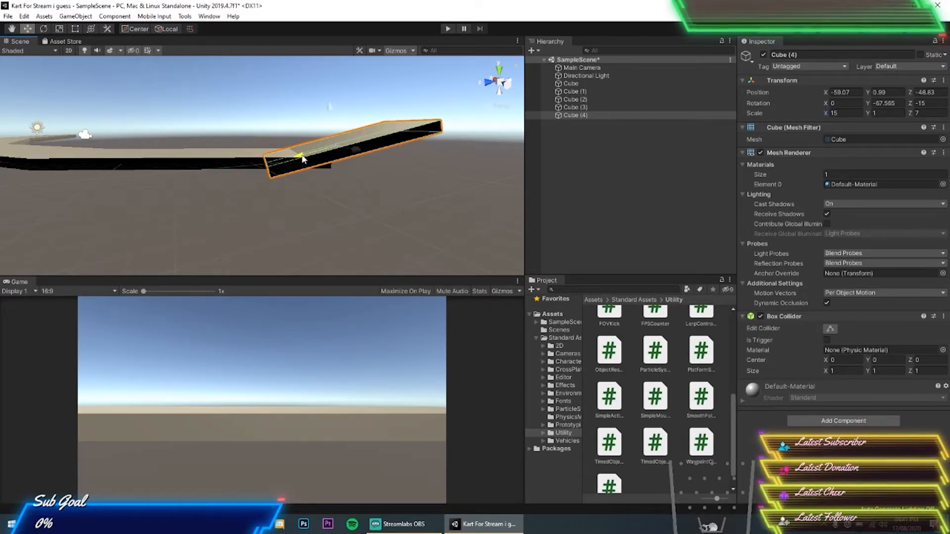
Move Cube (4) up along its slope to about X -60.36, Y 1.9, Z -51.97 so it meets the end of the flat track.
left_click(357, 190)
right_click_drag(357, 190, 279, 210)
key("w")
left_click(361, 127)
left_click(401, 171)
right_click_drag(346, 166, 260, 191)
Duplicate Cube (4) and move the copy up the slope to about X -64.19, Y 4.59, Z -61.25.
left_click(587, 118)
key("ctrl+d")
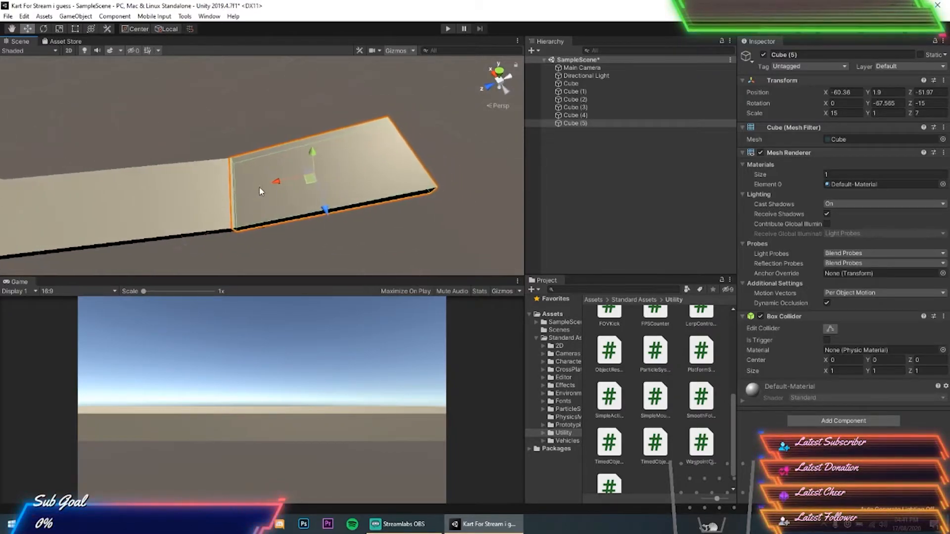
left_click_drag(283, 179, 397, 142)
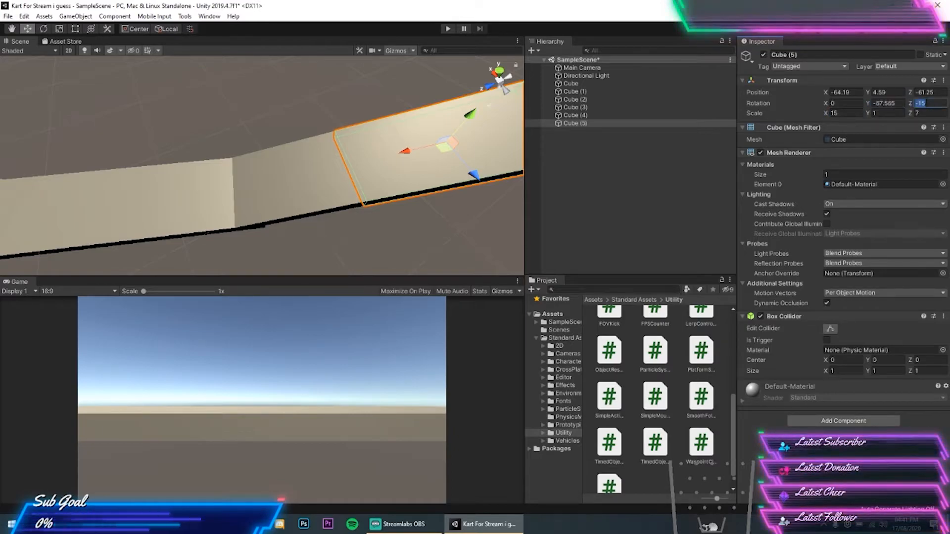
Set Cube (5)'s Z rotation to 0 and fit it against the ramp's upper end at about X -65.89 and Z -65.38.
type("0")
key("d")
right_click_drag(260, 128, 239, 137)
left_click_drag(301, 146, 363, 133)
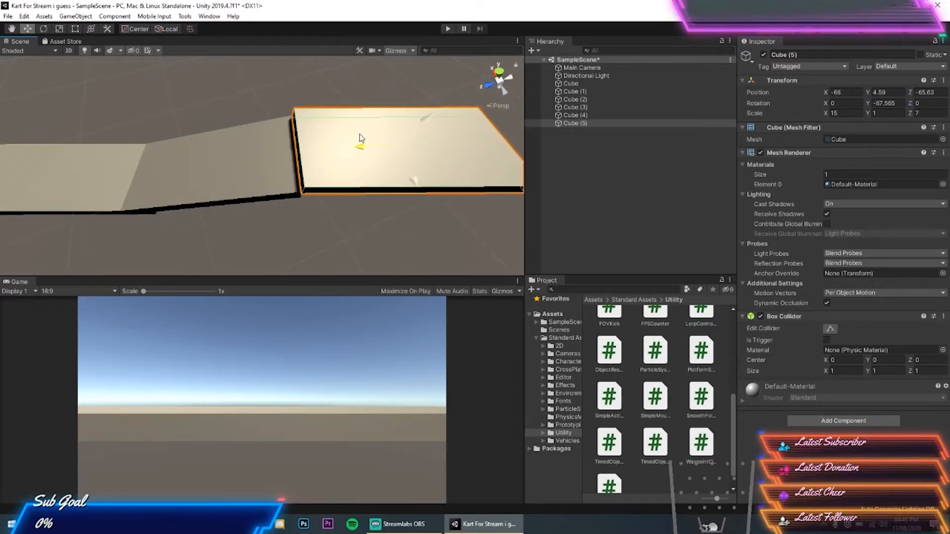
left_click_drag(424, 119, 422, 135)
right_click_drag(414, 112, 353, 88)
key("d")
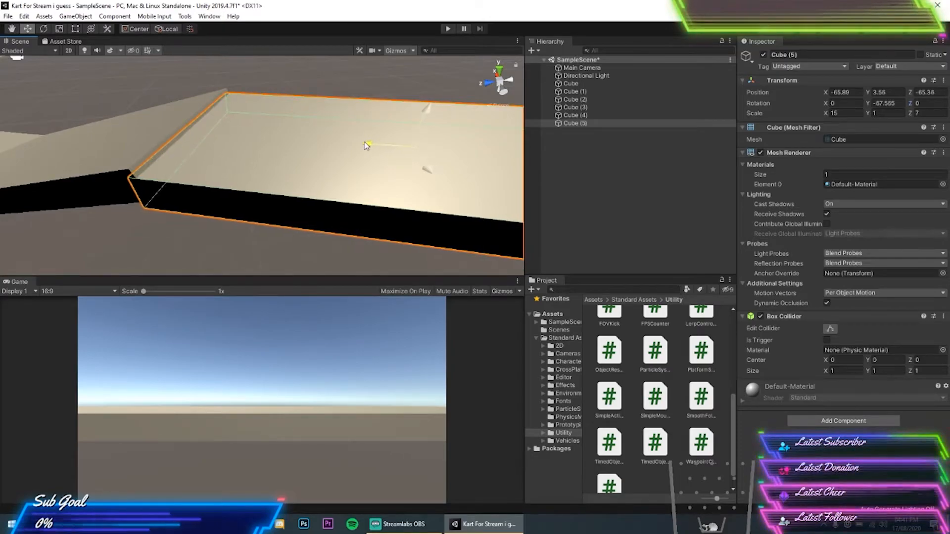
left_click_drag(424, 106, 427, 102)
right_click_drag(324, 102, 384, 97)
left_click(241, 85)
right_click_drag(240, 85, 394, 75)
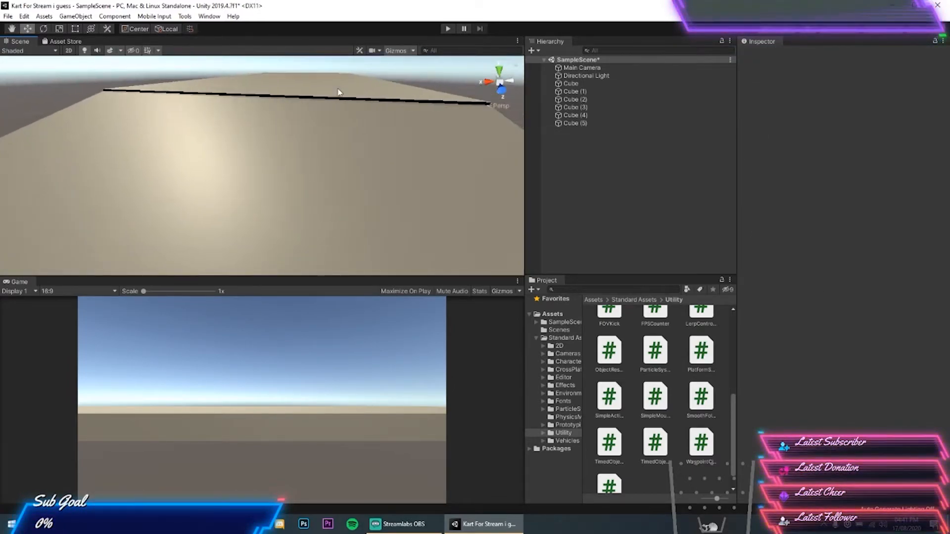
Fine-tune the height of Cube (5) by setting its Y position to 3.79.
left_click(337, 90)
left_click(890, 92)
type("3.82")
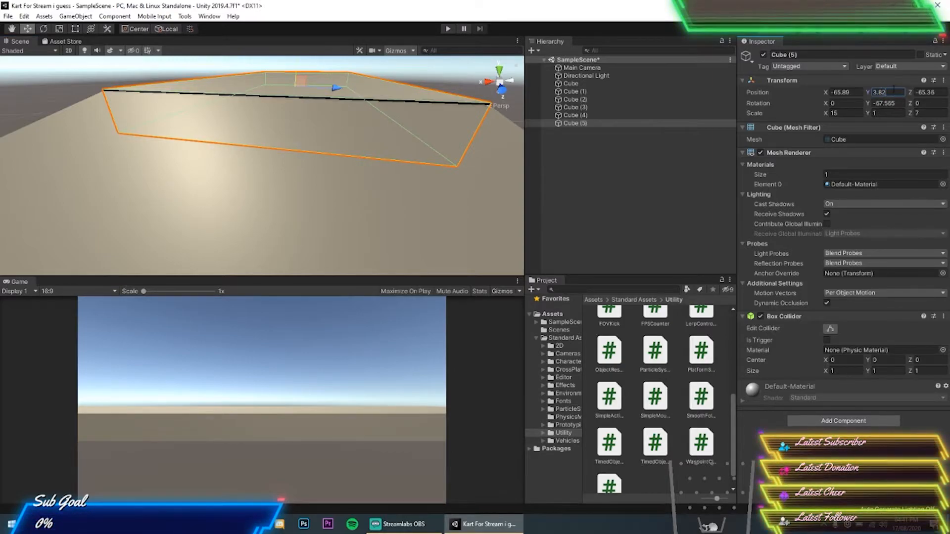
key("BackSpace")
key("BackSpace")
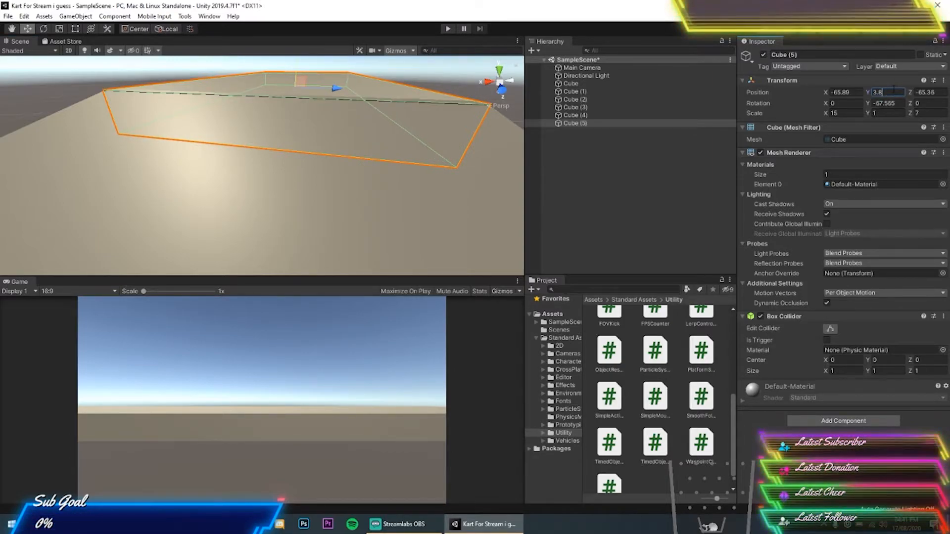
type("79")
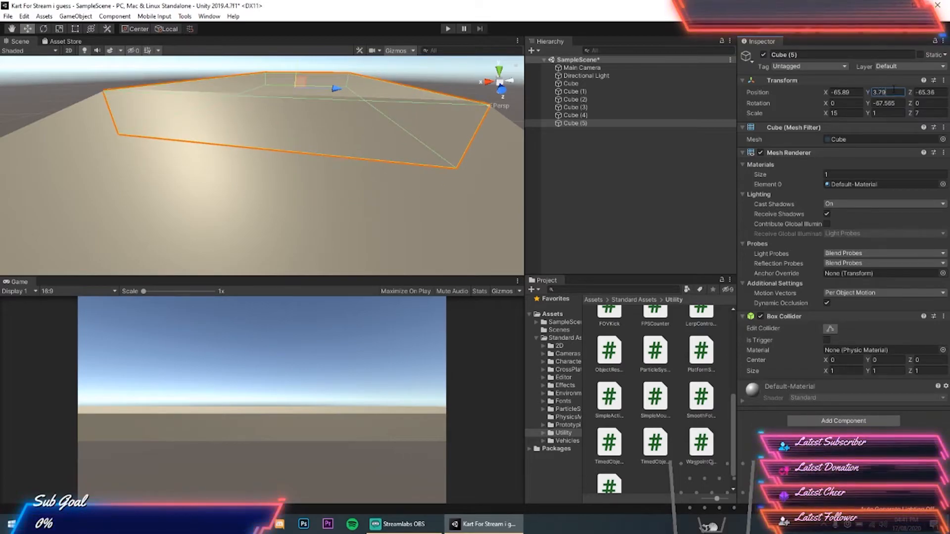
key("BackSpace")
key("BackSpace")
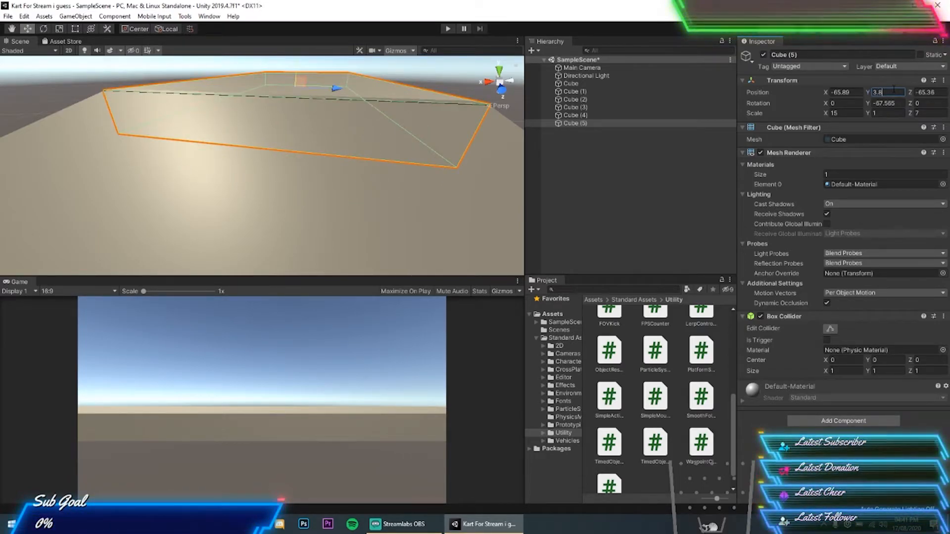
type("79")
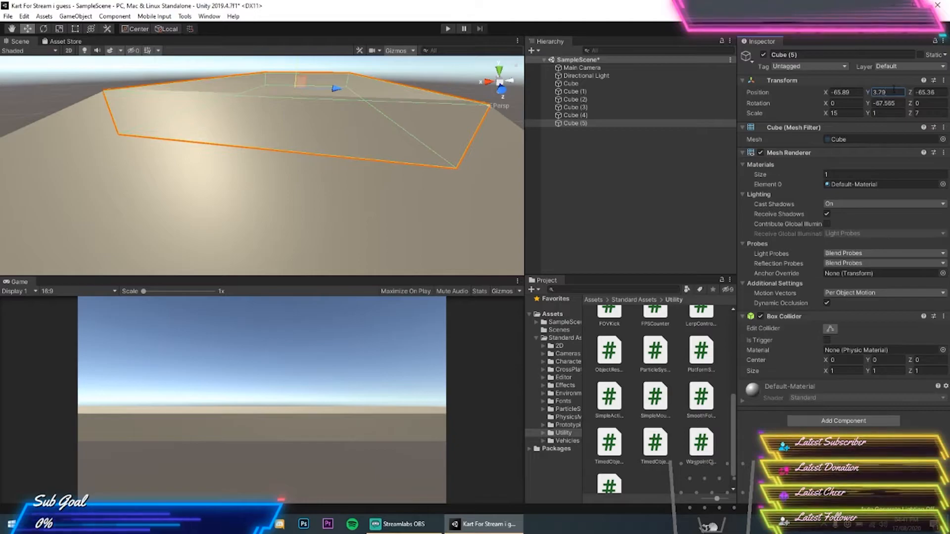
left_click(89, 75)
Select Cube (1) and Cube (2) together and duplicate the pair.
right_click_drag(109, 72, 844, 63)
right_click_drag(337, 68, 377, 120)
left_click_drag(401, 113, 278, 76, "alt")
right_click_drag(210, 86, 107, 111)
left_click(140, 152)
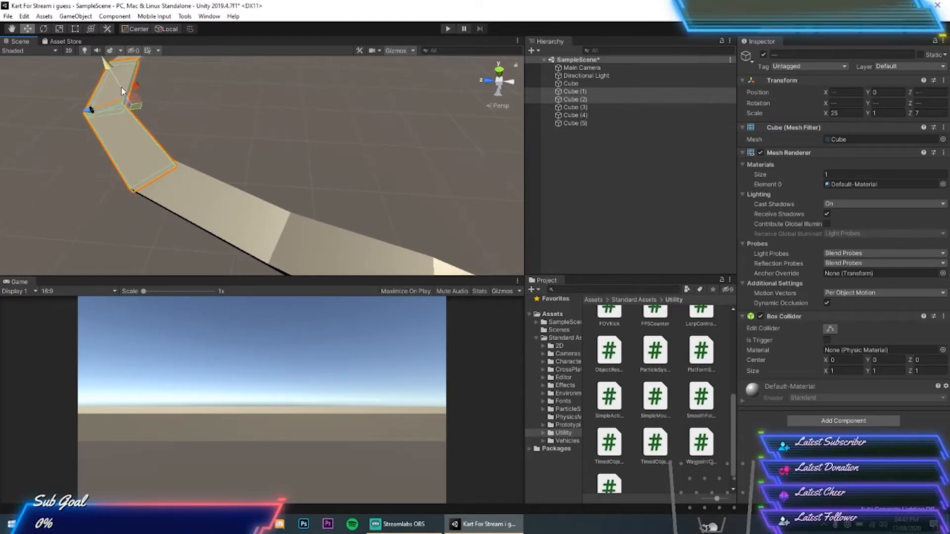
left_click_drag(122, 91, 269, 110, "alt")
key("ctrl+d")
Move the duplicated curve pair to the end of the raised section and lift it to about Y 3.74.
left_click_drag(68, 127, 402, 134)
right_click_drag(244, 129, 349, 115)
left_click_drag(274, 129, 322, 174)
left_click_drag(330, 139, 331, 108)
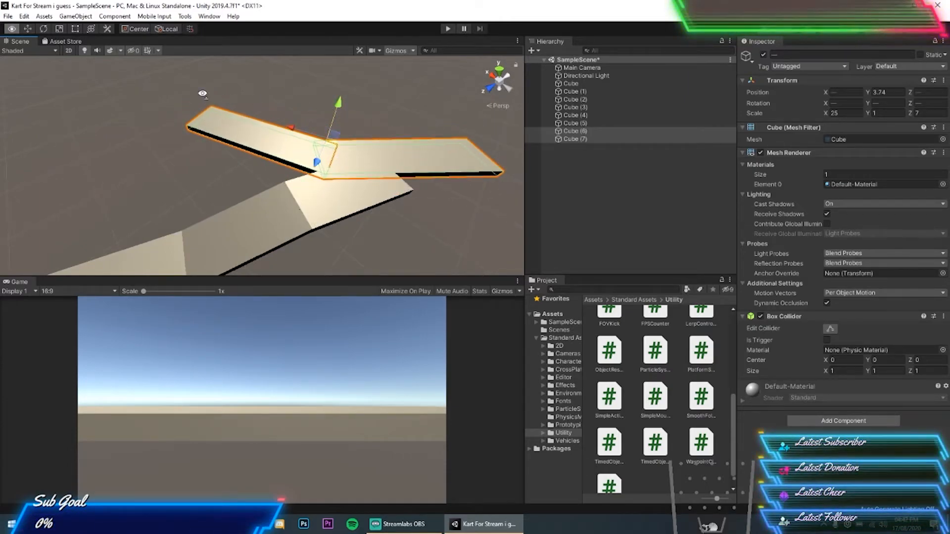
Rotate the raised pair until Cube (6) is at about -158.43 in Y, and move the pair clear of Cube (5)'s free end.
right_click_drag(203, 93, 255, 140)
key("e")
left_click_drag(264, 140, 9, 153)
left_click(27, 28)
left_click_drag(303, 138, 313, 110)
Set Cube (5)'s X scale to 23.8 and move it along its length to about X -67.5 and Z -69.26.
left_click(345, 174)
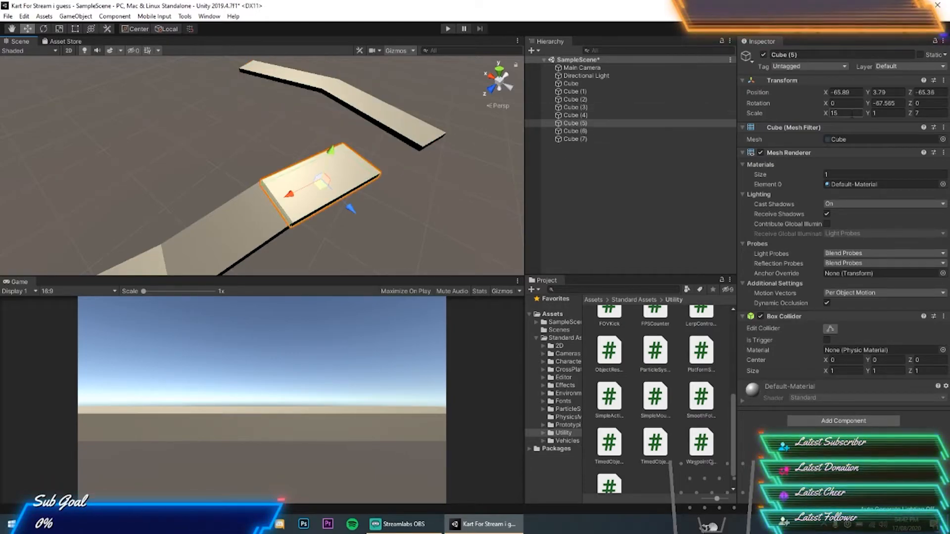
type("23.8")
key("Return")
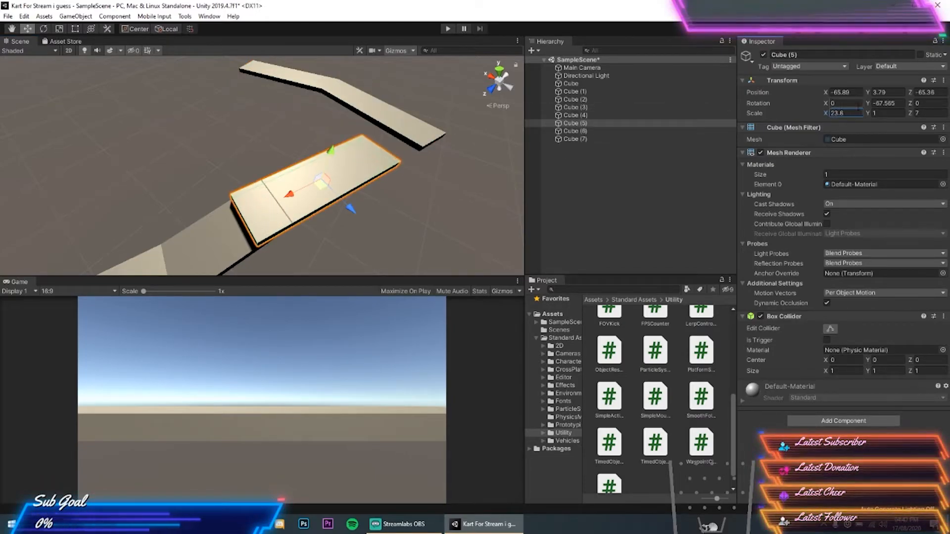
right_click_drag(247, 163, 99, 149)
right_click_drag(3, 31, 137, 108)
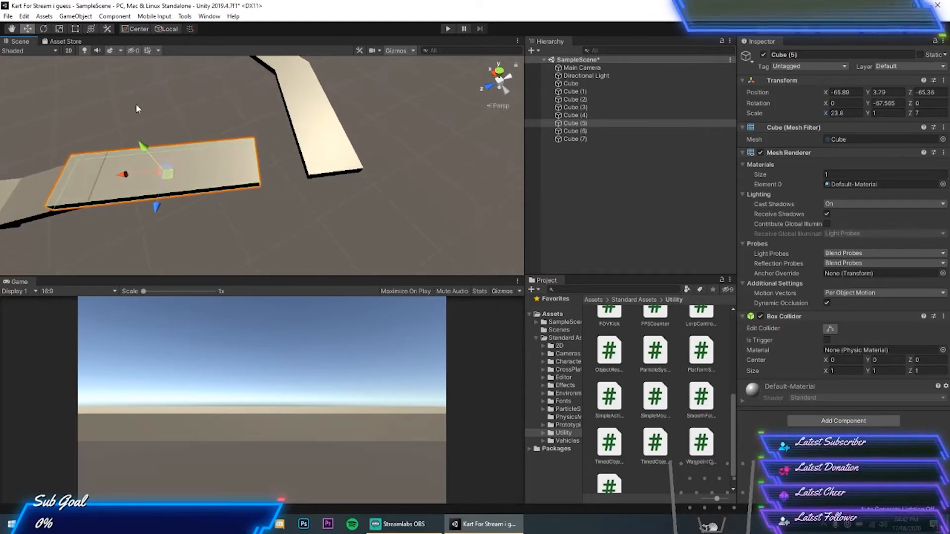
left_click_drag(126, 177, 147, 178)
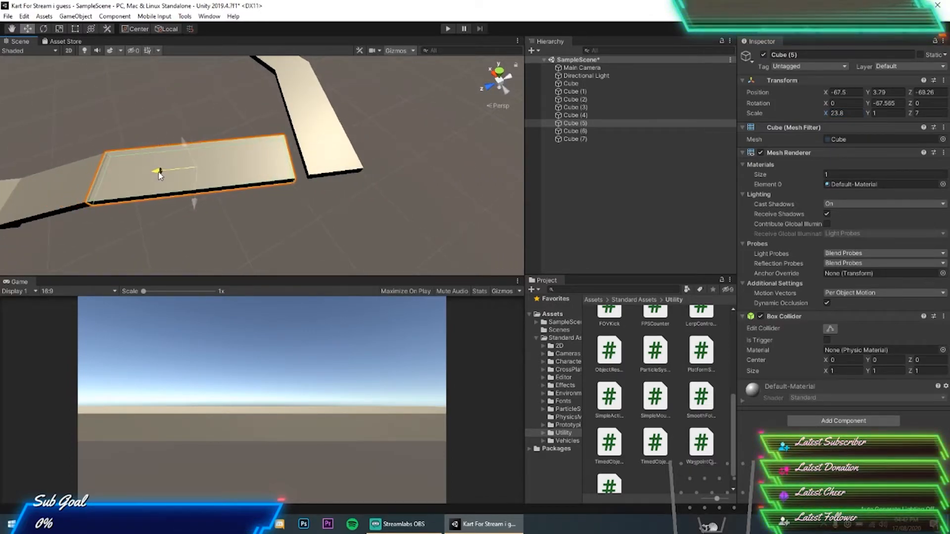
Select Cube (6) and Cube (7) together and move them against the free end of Cube (5).
left_click(271, 79)
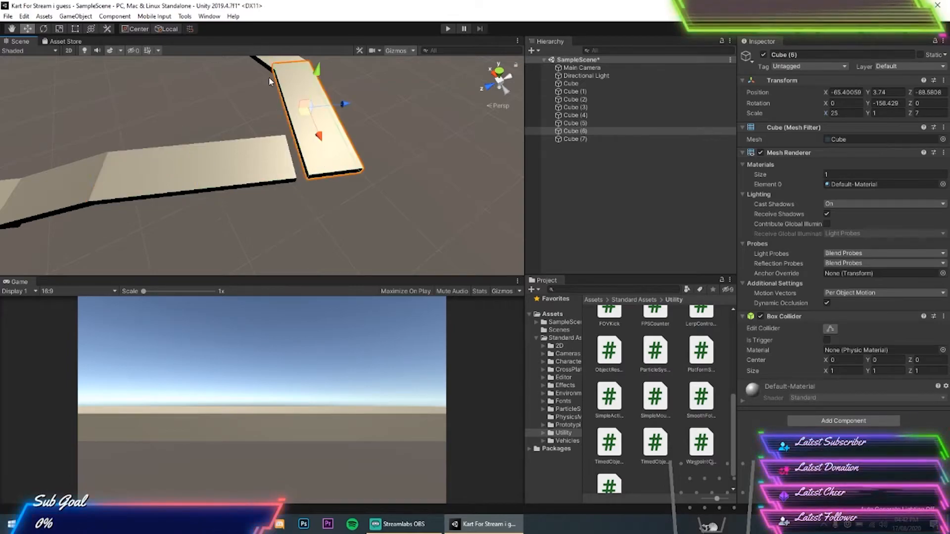
left_click(267, 61, "shift")
left_click_drag(272, 81, 264, 81)
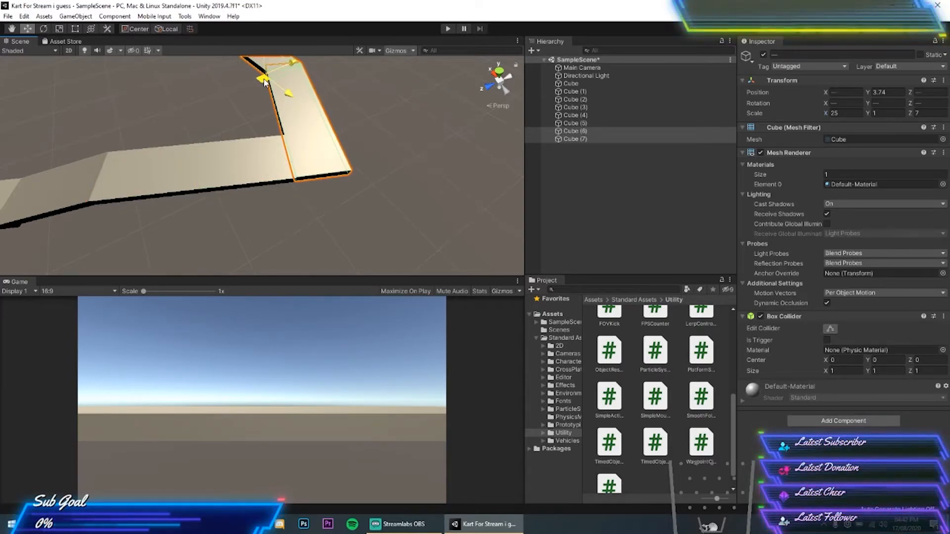
left_click_drag(265, 80, 238, 94, "alt")
left_click(359, 117)
left_click(333, 141)
Select the original Cube at the start of the track and duplicate it.
mouse_move(238, 93)
right_mouse_down()
mouse_move(221, 90)
mouse_move(241, 87)
right_mouse_up()
key("d")
scroll(242, 86, "down", 10)
scroll(242, 86, "down", 3)
mouse_move(318, 130)
right_mouse_down()
mouse_move(318, 110)
mouse_move(305, 114)
mouse_move(306, 130)
right_mouse_up()
key("w")
scroll(316, 111, "up", 20)
key("e")
scroll(305, 119, "up", 12)
left_click(354, 91)
key("ctrl+d")
Move Cube (8) along X to about 24.77 so that it extends the straight from the original Cube.
middle_click_drag(366, 91, 267, 108)
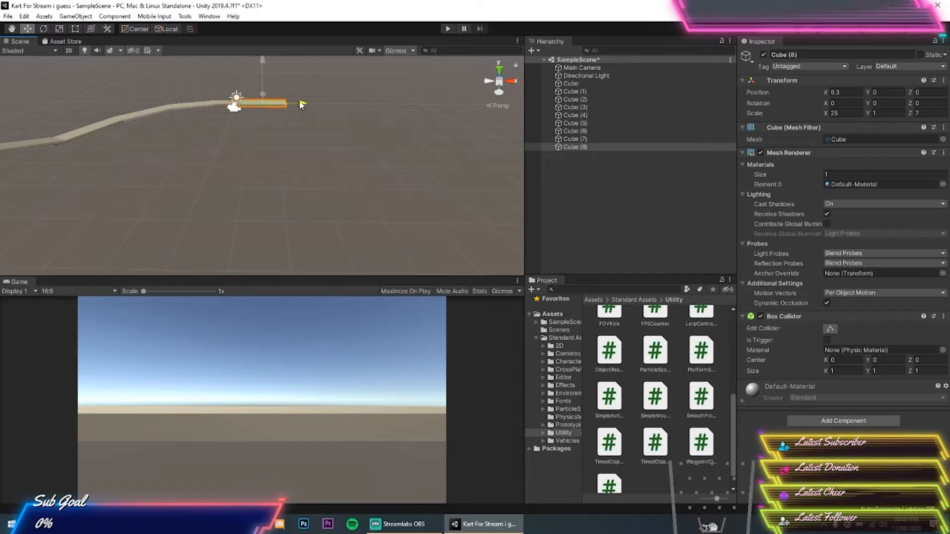
right_click_drag(318, 61, 317, 32)
key("f")
right_click_drag(310, 91, 293, 97)
key("w")
left_click_drag(349, 158, 367, 166)
Duplicate Cube (8) and move the copy along X to about 49.16 to lengthen the straight.
key("ctrl+d")
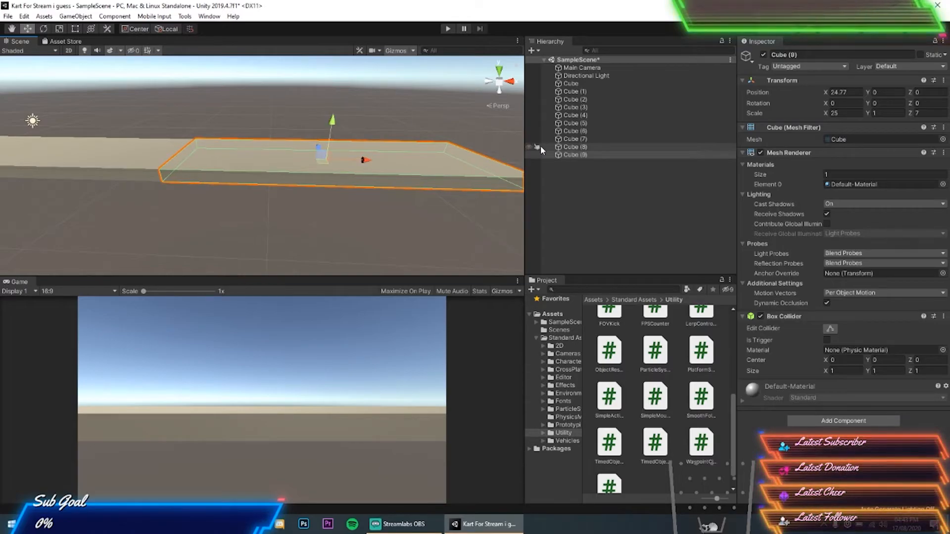
right_click_drag(395, 112, 452, 134)
left_click_drag(272, 127, 539, 104)
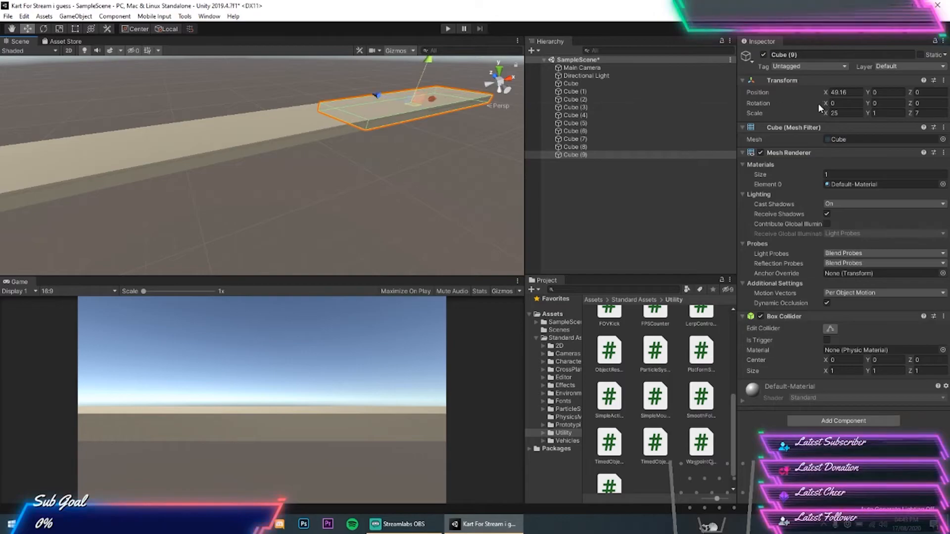
mouse_move(827, 103)
left_mouse_down()
mouse_move(850, 100)
mouse_move(782, 105)
mouse_move(840, 106)
mouse_move(782, 101)
mouse_move(832, 90)
mouse_move(811, 94)
left_mouse_up()
key("ctrl+z")
right_click_drag(297, 179, 317, 163)
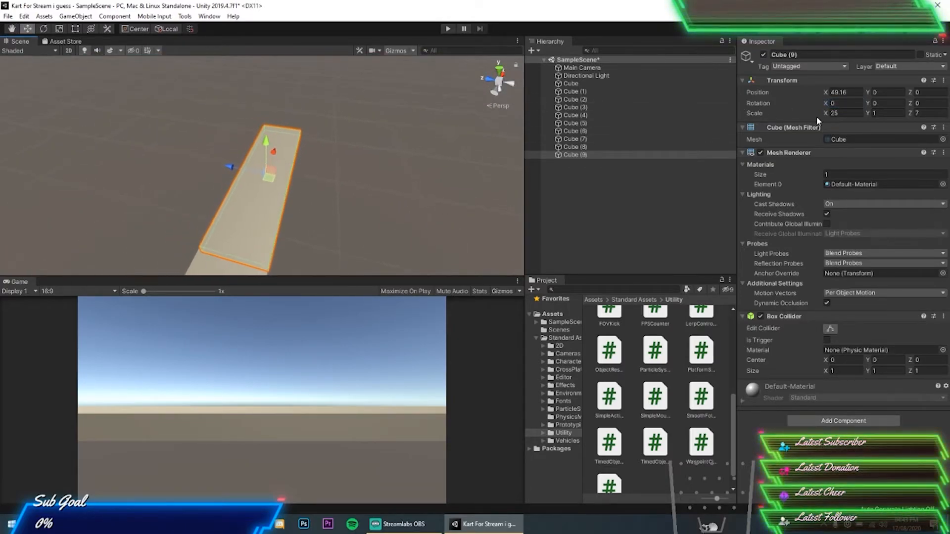
left_click_drag(910, 102, 163, 102)
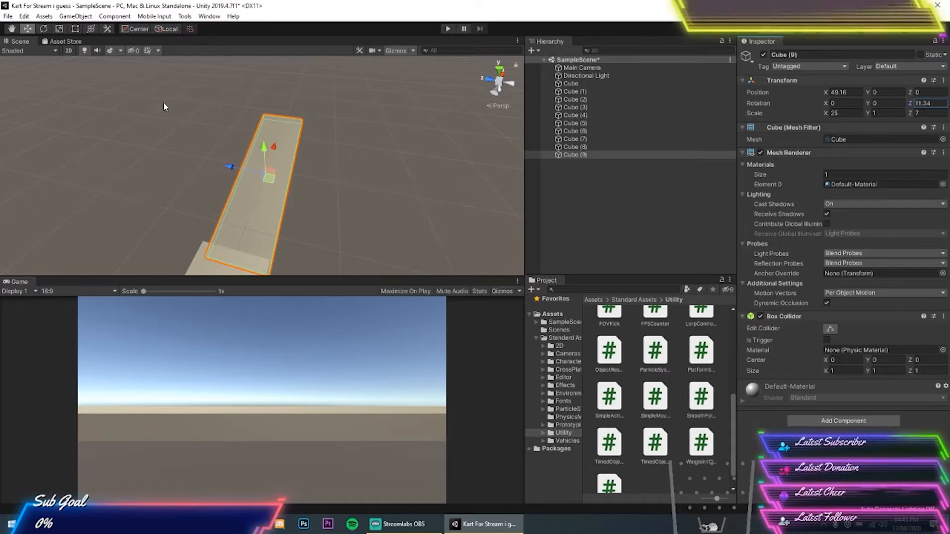
left_click_drag(248, 107, 834, 136)
left_click(834, 138)
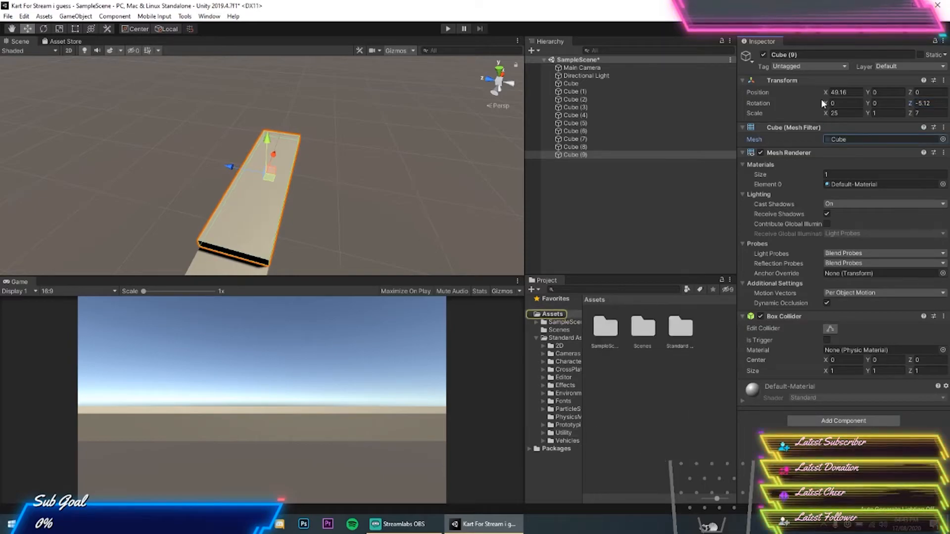
key("ctrl+z")
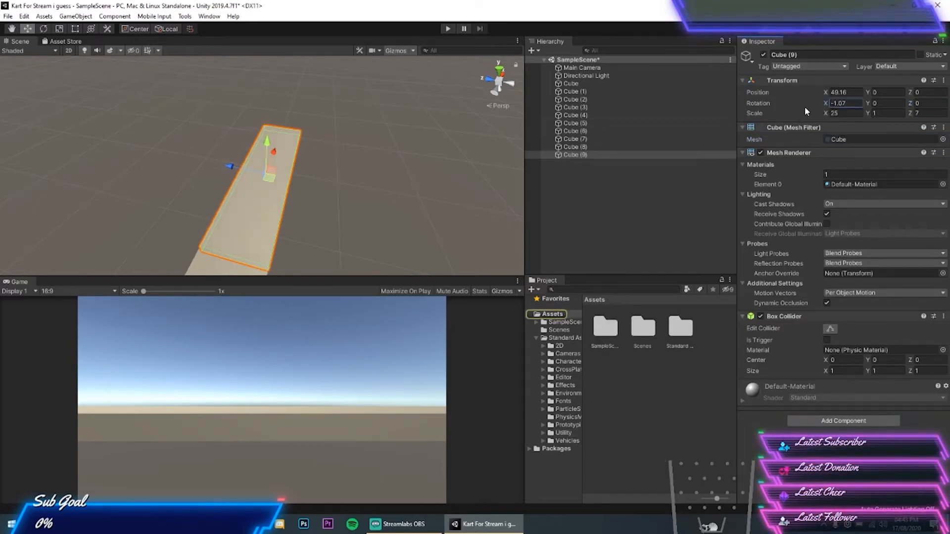
key("ctrl+z")
Rotate Cube (9) to about 48.99 in Y and move it to about X 42.7, Z -8.7, joining Cube (8)'s end.
left_click_drag(867, 103, 450, 114)
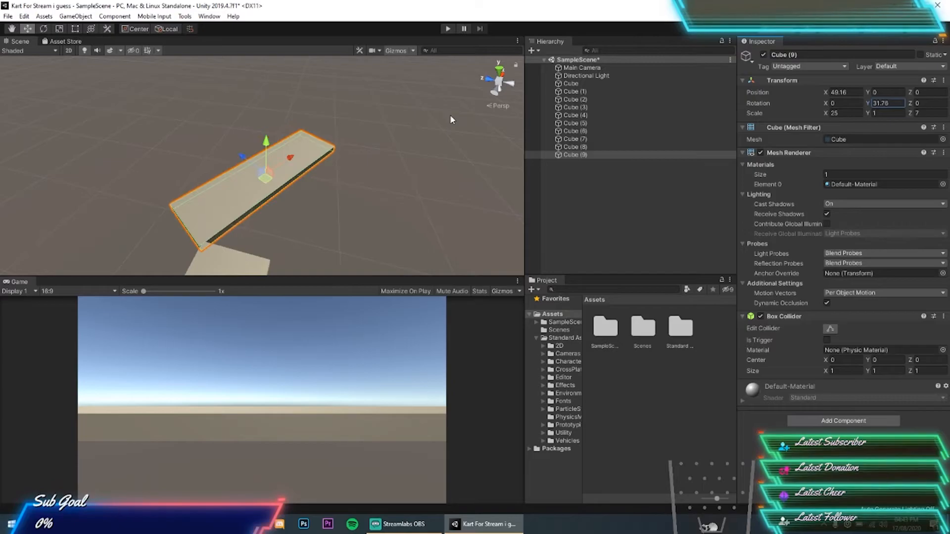
right_click_drag(198, 168, 205, 161)
left_click_drag(272, 125, 322, 139)
right_click_drag(210, 107, 475, 64)
scroll(475, 70, "down", 10)
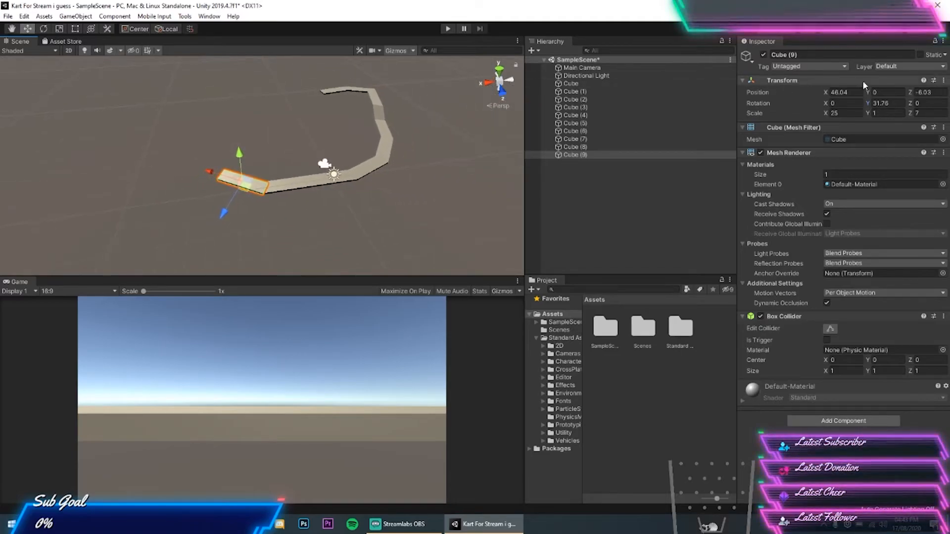
left_click_drag(868, 102, 215, 107)
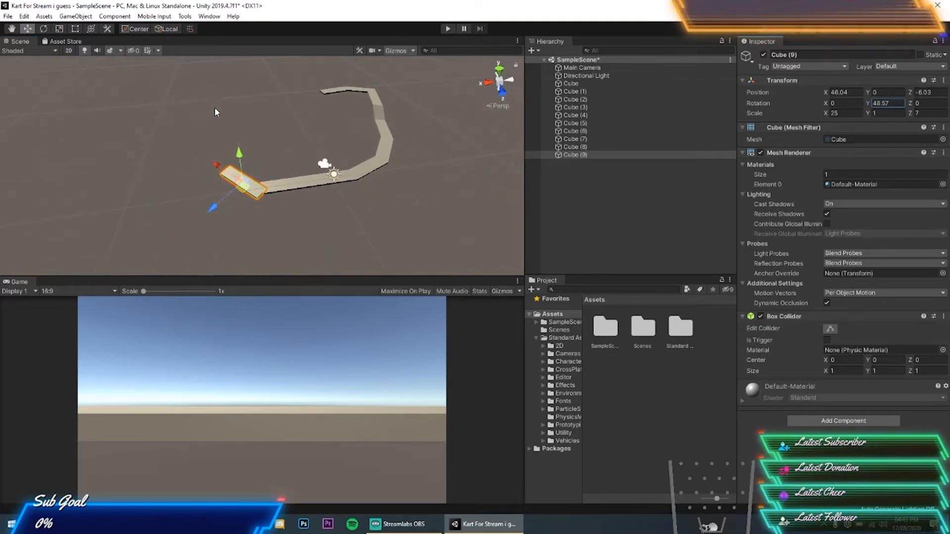
left_click_drag(251, 187, 250, 186)
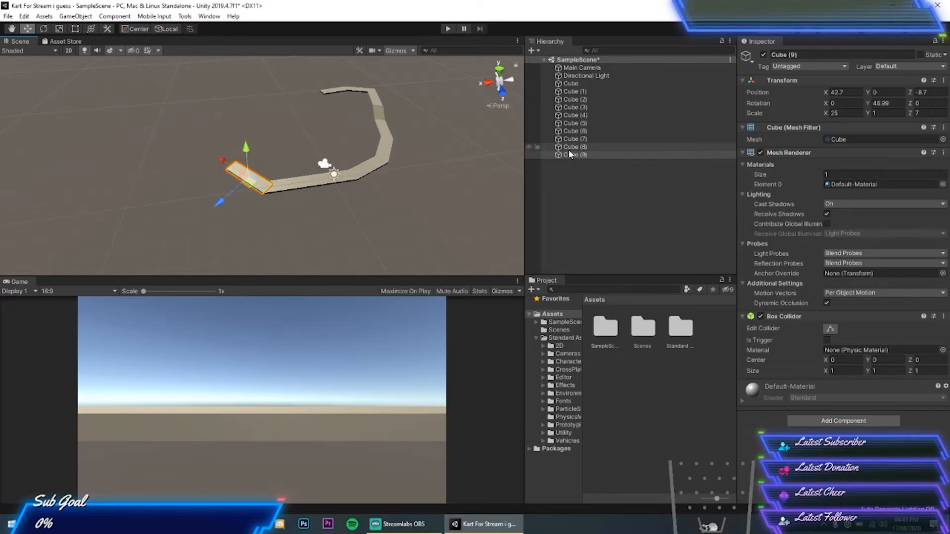
Duplicate Cube (9), move the copy to about X 58.7, Z -27.1 and rotate it to about 90.8 in Y.
key("ctrl+d")
left_click_drag(180, 140, 185, 141)
left_click(870, 102)
type("91")
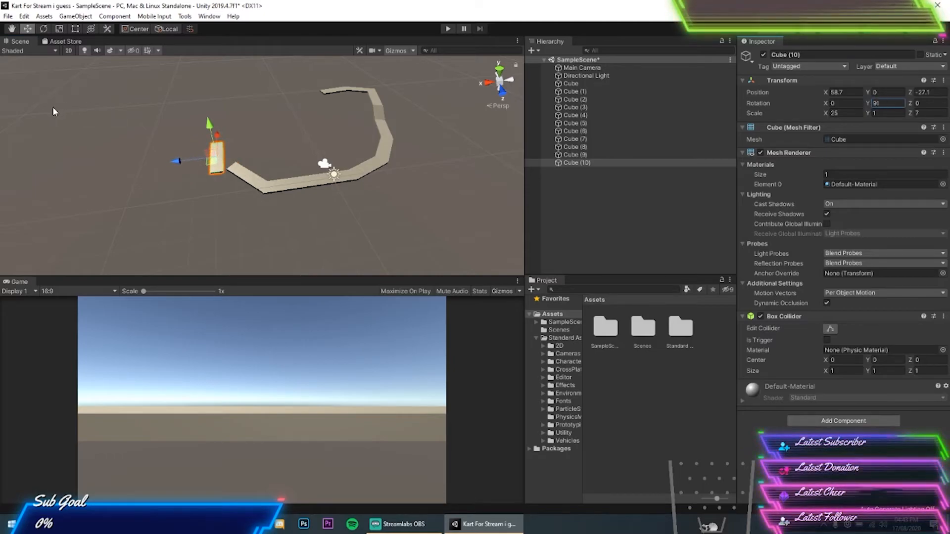
type("f")
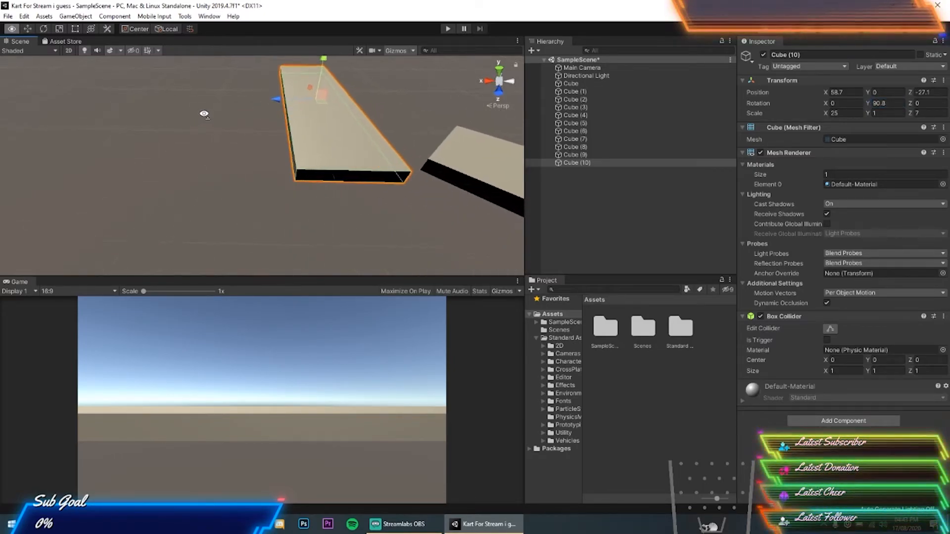
Move Cube (10) to about X 49.6, Z -28 so that it joins the free end of Cube (9).
left_click_drag(289, 103, 365, 103)
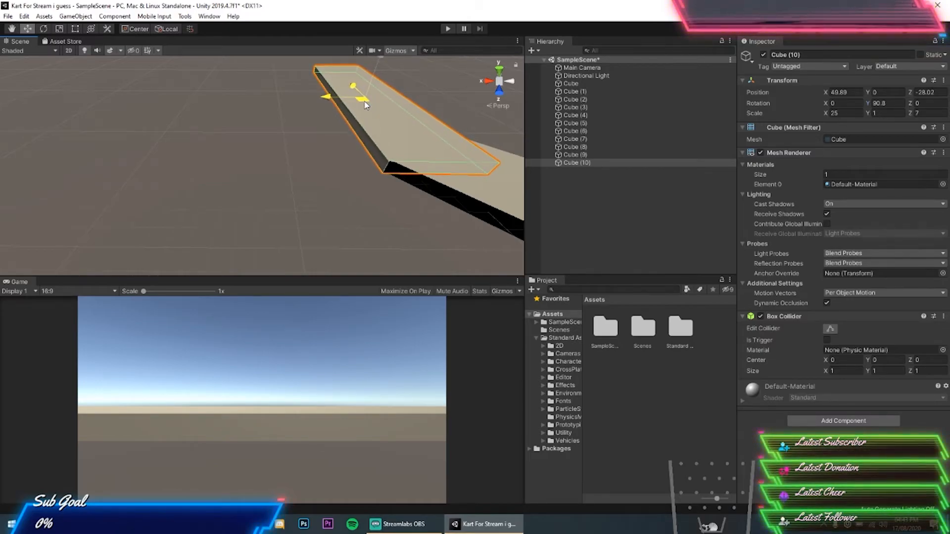
key("d")
right_click_drag(446, 102, 442, 102)
key("s")
left_click_drag(216, 144, 213, 144)
right_click_drag(340, 147, 753, 206)
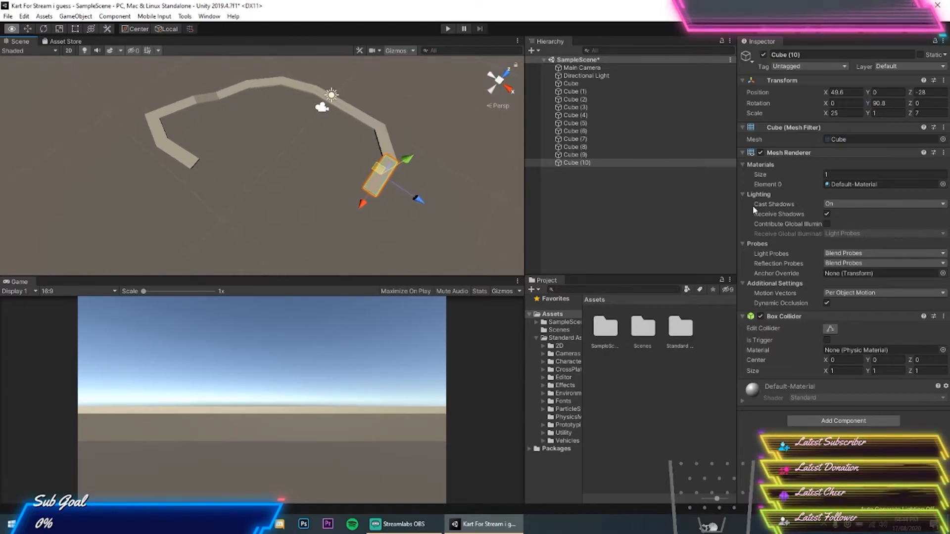
Duplicate Cube (9) and Cube (10) together, then rotate and move the copies so they continue the curve from Cube (10)'s free end.
left_click(385, 143, "shift")
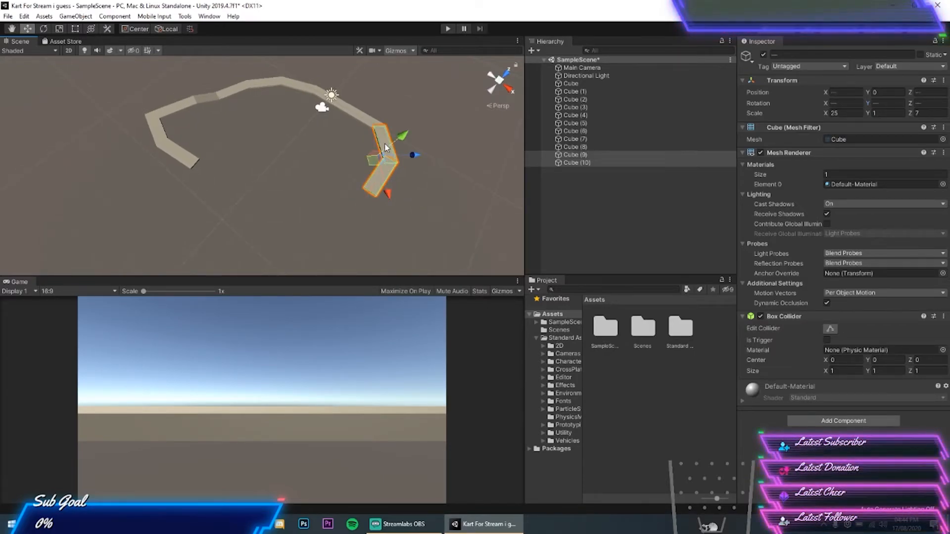
key("ctrl+d")
left_click_drag(373, 165, 339, 230)
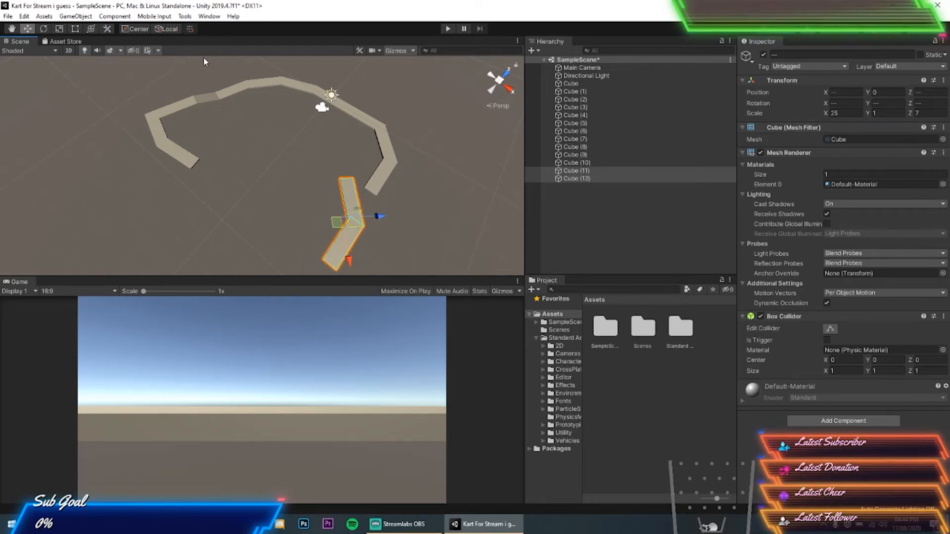
left_click_drag(305, 239, 273, 184)
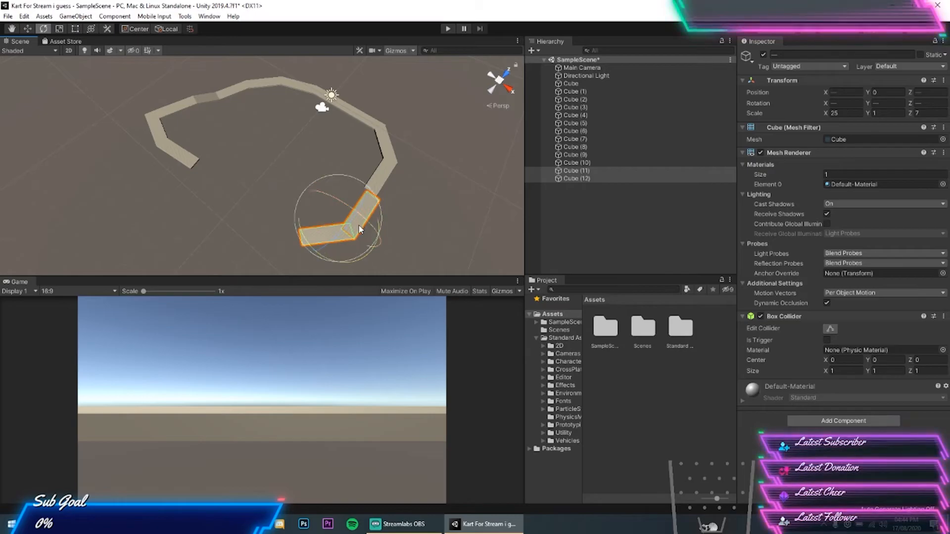
left_click_drag(328, 223, 326, 222)
right_click_drag(410, 213, 96, 114)
key("w")
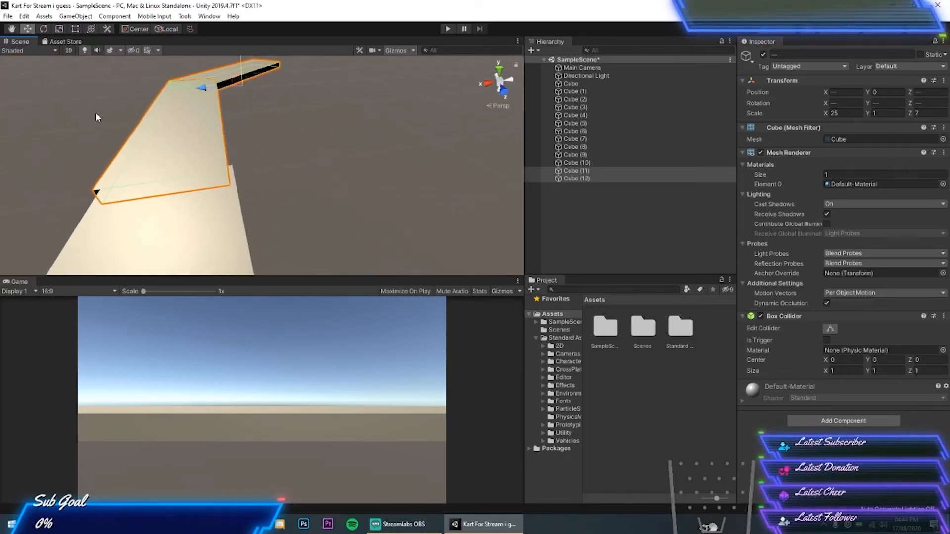
left_click_drag(203, 88, 210, 88)
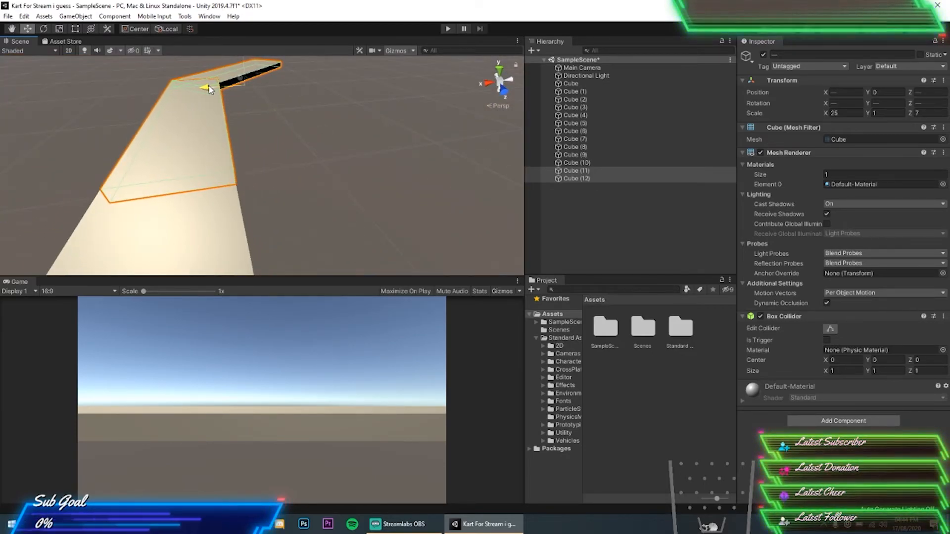
Duplicate the end cube of the raised curve on the track's other side and move the copy to about X -19.1, Z -87, extending it.
right_click_drag(233, 109, 289, 100)
left_click(292, 126)
key("ctrl+d")
left_click_drag(345, 139, 195, 145)
left_click_drag(866, 105, 813, 103)
key("ctrl+z")
key("ctrl+z")
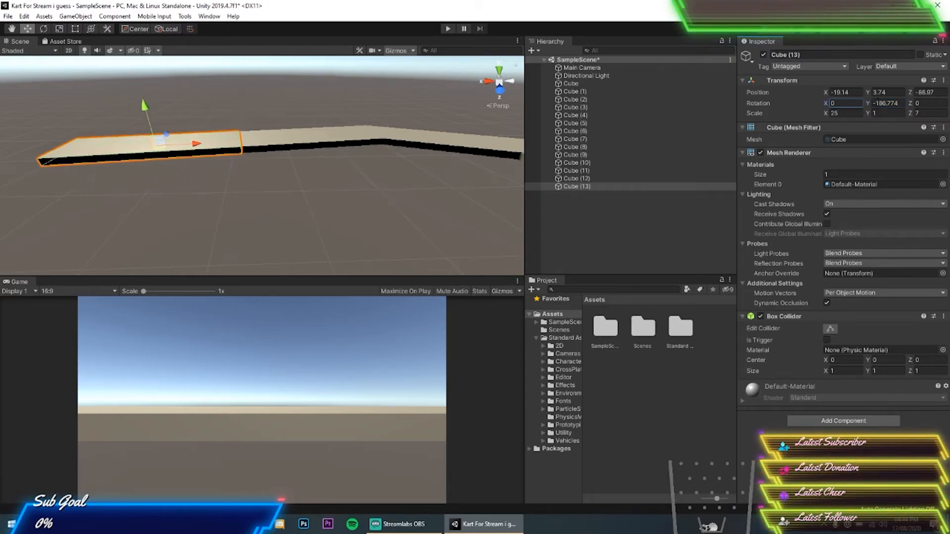
Set Cube (13)'s Z rotation to 15 and move it to about X -18.5, Y 0.7, Z -86.9 as a descending ramp.
left_click_drag(910, 104, 199, 108)
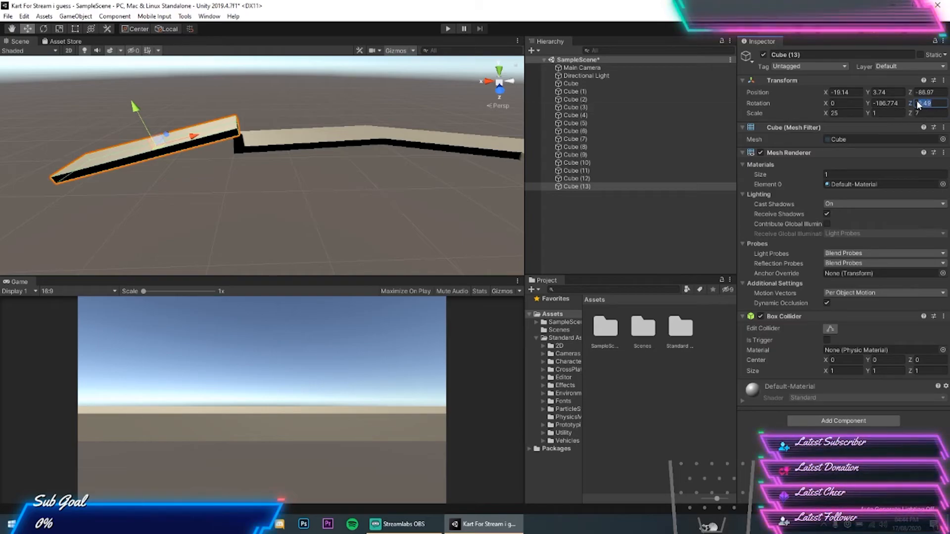
type("15")
left_click_drag(129, 106, 132, 134)
left_click_drag(204, 156, 199, 158)
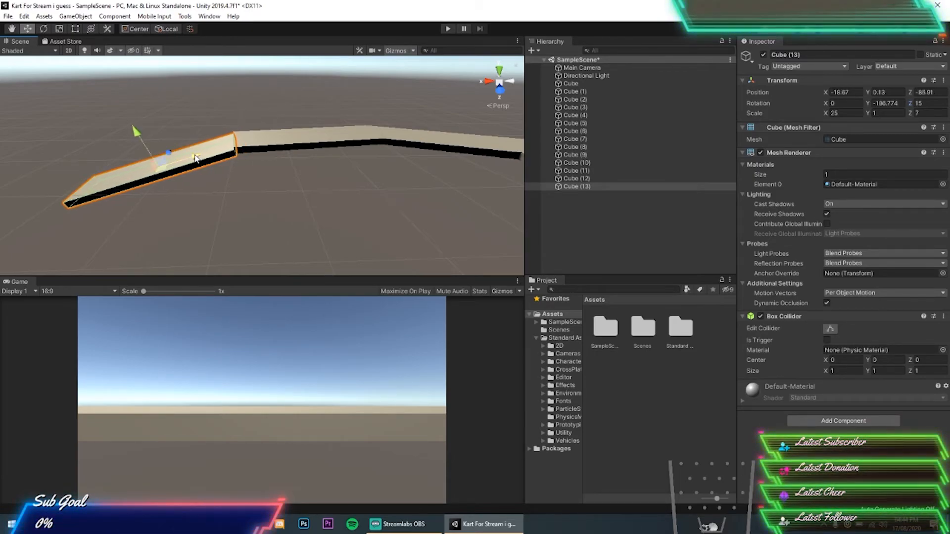
left_click_drag(135, 127, 132, 121)
Duplicate Cube (13), set the copy's Z rotation to 0 and move it to about X 5, Y -2.6, Z -84.1 at the ramp's foot.
right_click_drag(132, 123, 159, 142)
key("ctrl+d")
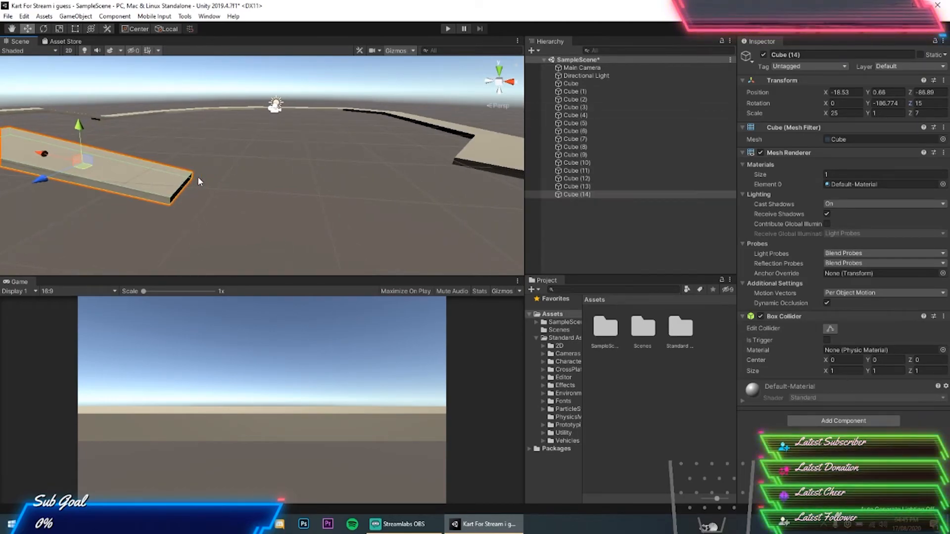
left_click_drag(52, 156, 192, 188)
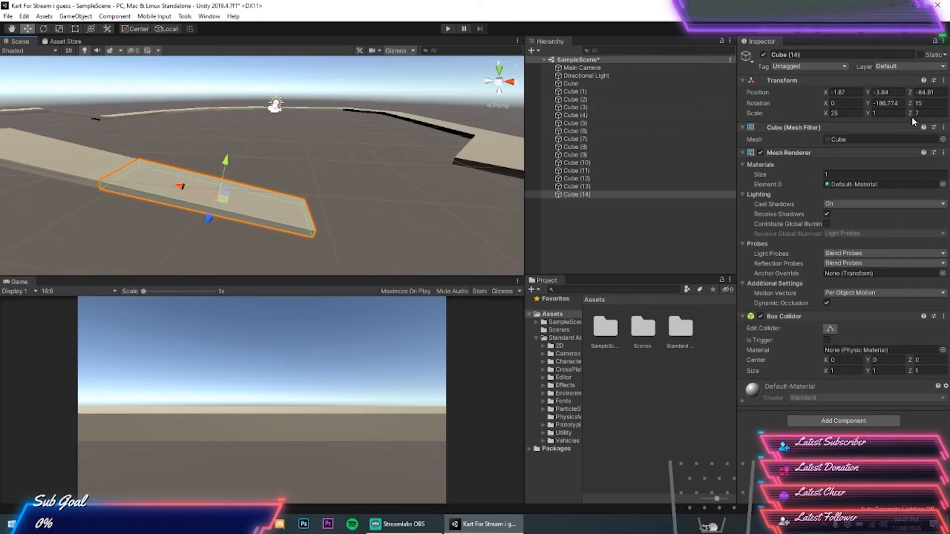
type("0")
left_click_drag(180, 199, 232, 194)
left_click_drag(272, 160, 325, 193)
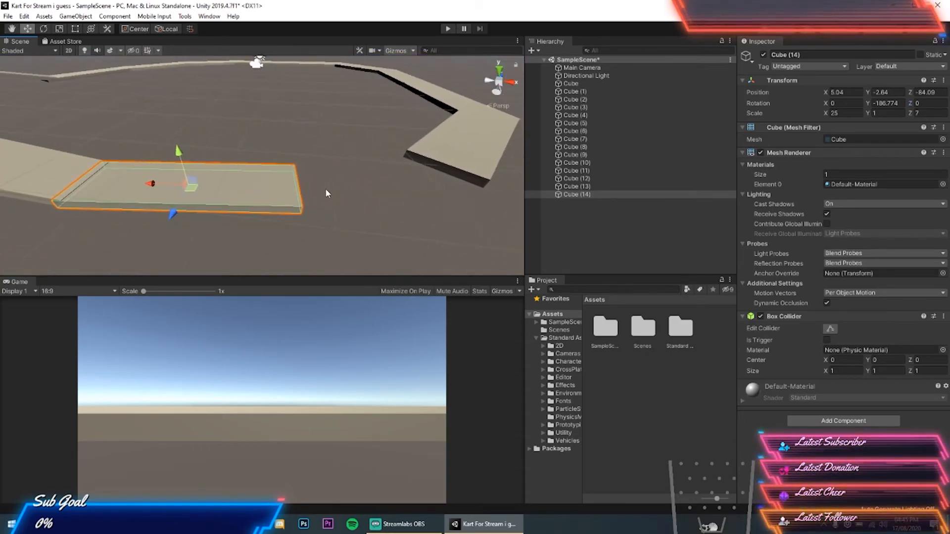
Duplicate Cube (14), move the copy to about X 23.5, Y -1.2, Z -81.9 and set its Z rotation to -10.
key("ctrl+d")
left_click_drag(150, 184, 297, 187)
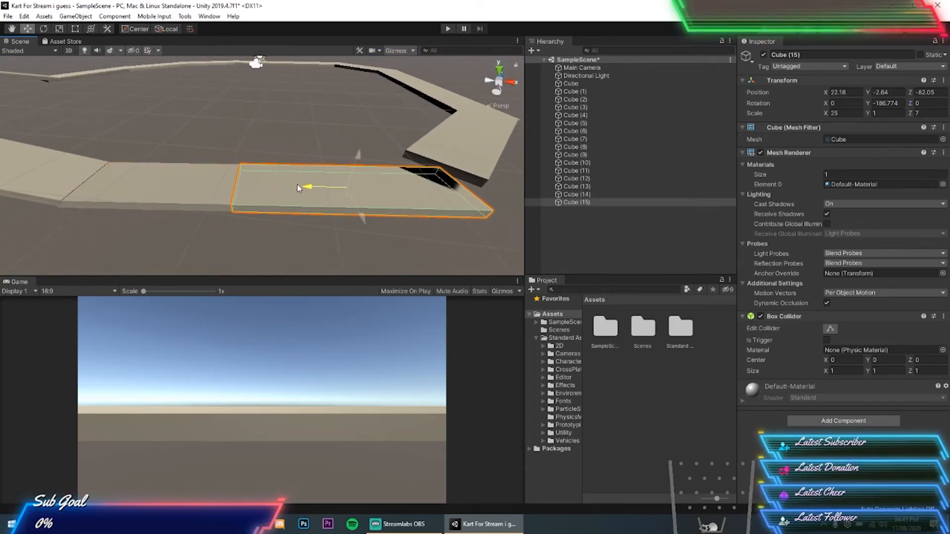
left_click_drag(900, 102, 568, 187)
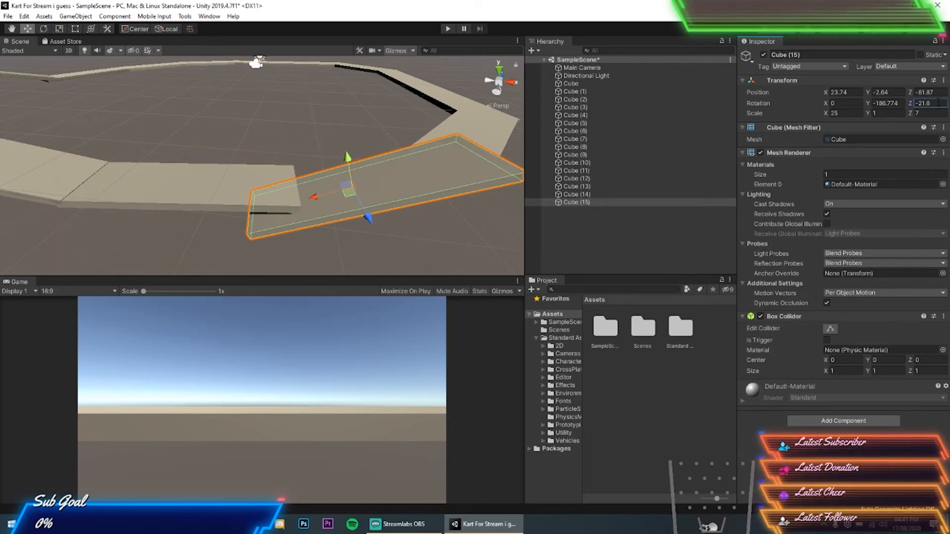
type("-10")
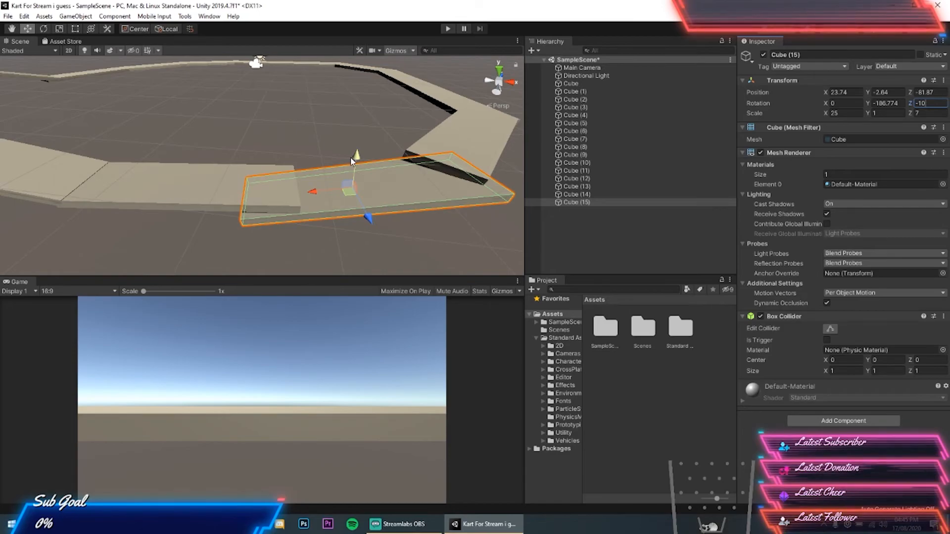
left_click_drag(352, 161, 357, 152)
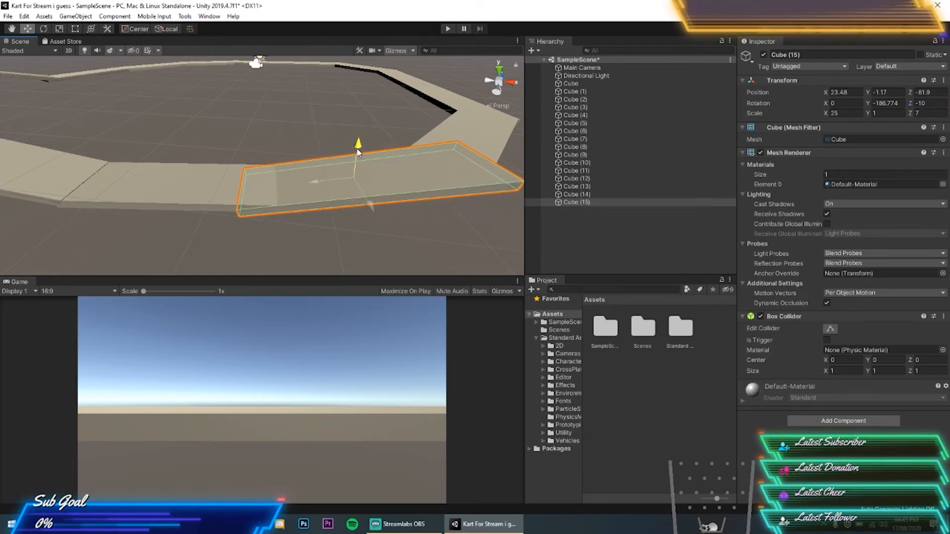
Shorten Cube (15) to about 17.3 in X scale, reduce its Z tilt to -7.8 and lower it to about Y -1.5.
right_click_drag(369, 153, 2, 143)
key("d")
left_click_drag(824, 113, 723, 117)
right_click_drag(395, 125, 296, 143)
key("d")
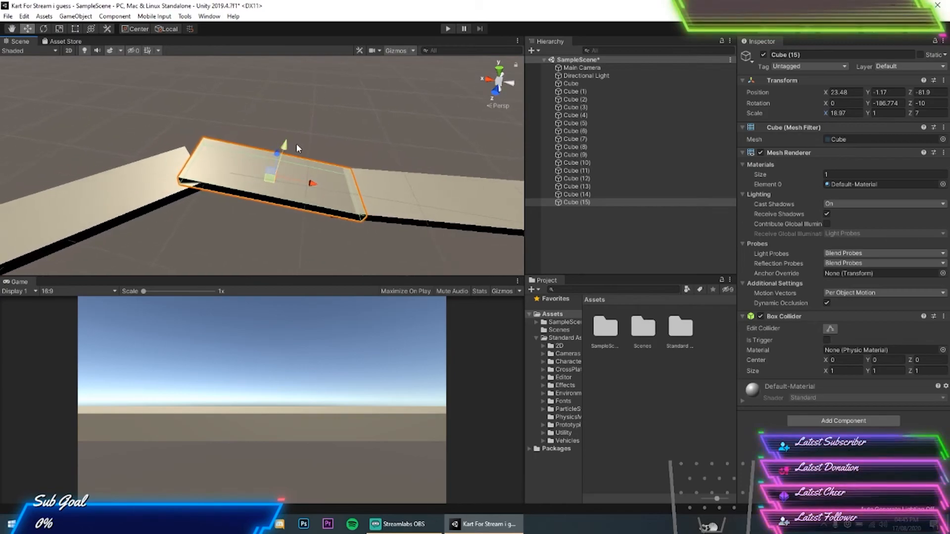
left_click_drag(825, 114, 819, 115)
left_click_drag(910, 103, 917, 111)
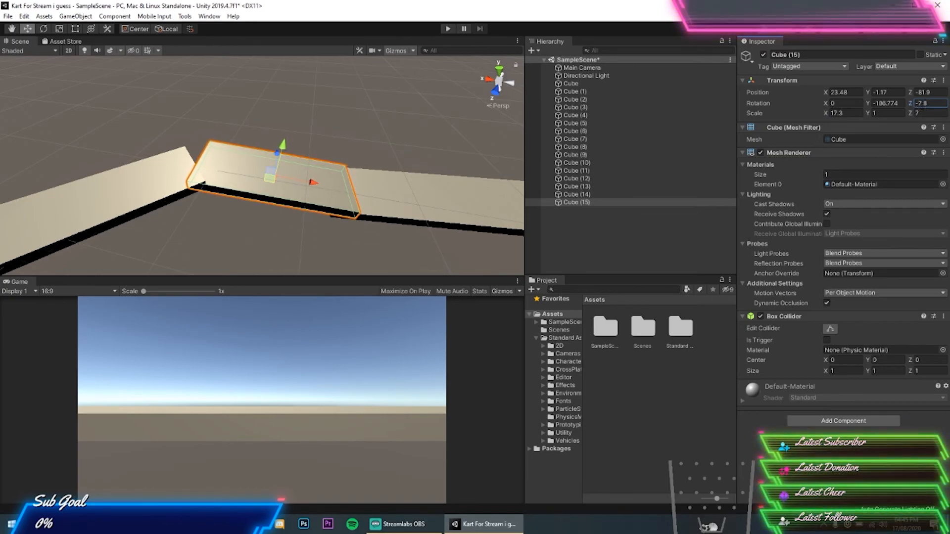
left_click_drag(282, 146, 283, 150)
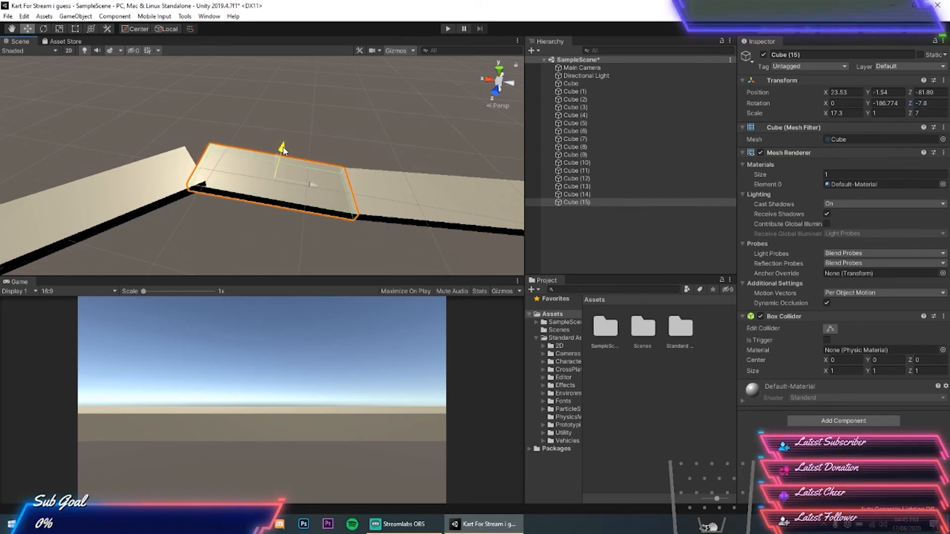
Lower Cube (12) to about Y -0.54, stretch its X scale to about 29.2 and tilt it to about -3.6 in X.
left_click(178, 157)
left_click_drag(202, 117, 297, 101, "alt")
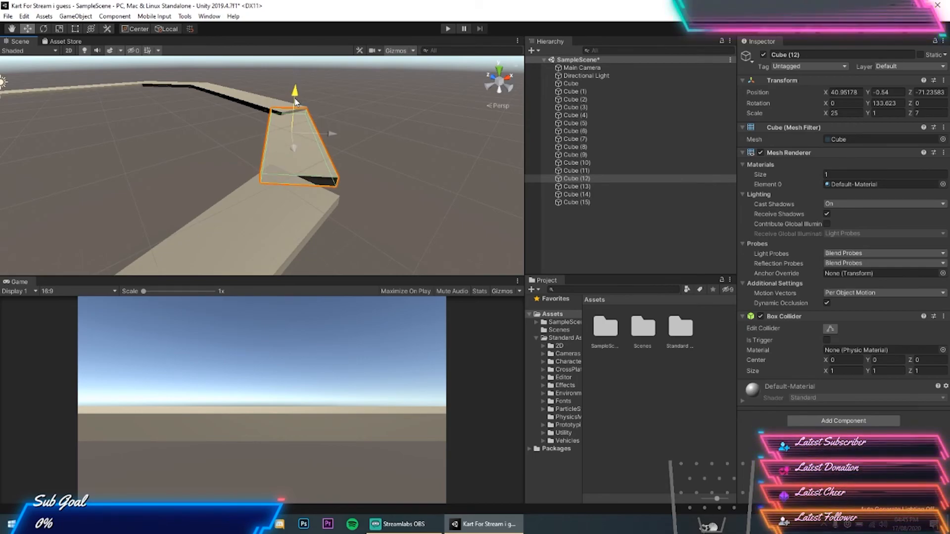
left_click(299, 214)
left_click(325, 165)
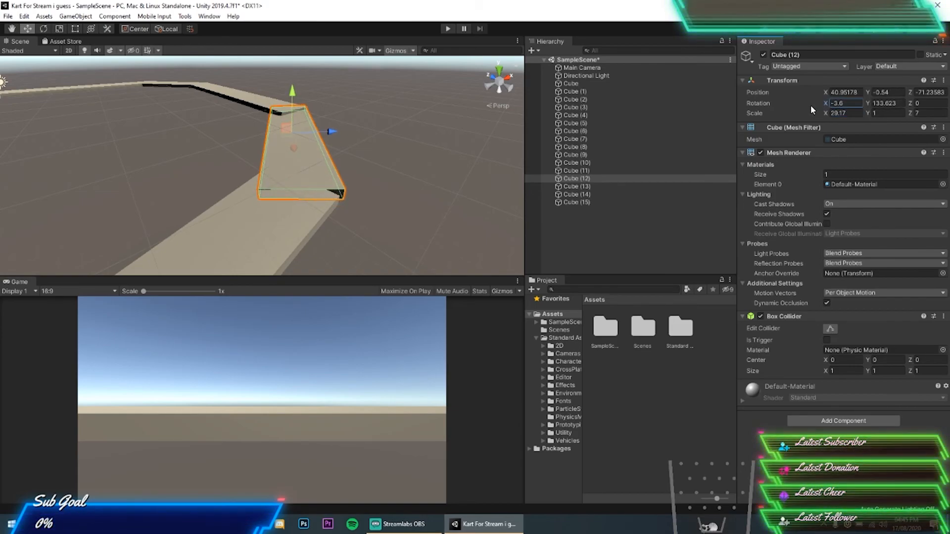
Tilt Cube (11) to about -3.1 in Z so that it meets Cube (12).
key("w")
right_click_drag(410, 109, 329, 156)
left_click(363, 179)
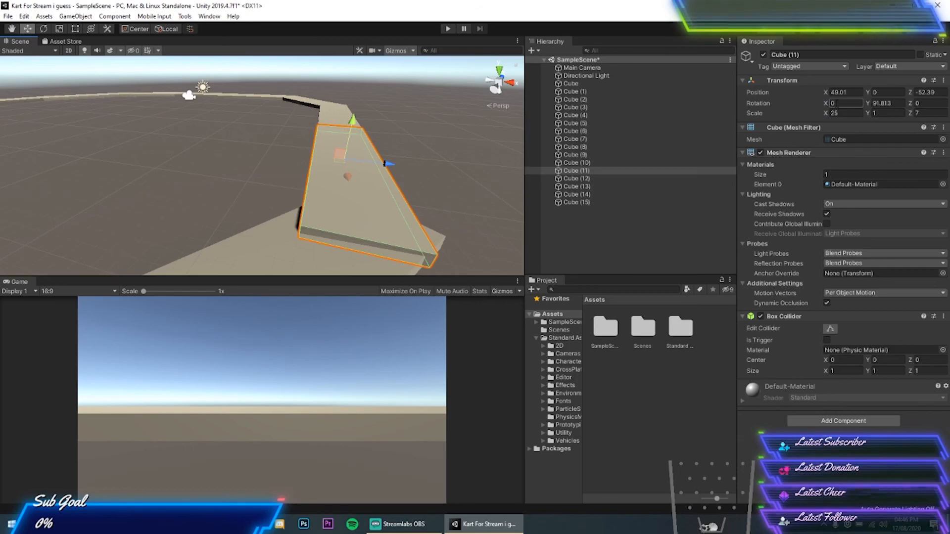
left_click_drag(910, 101, 884, 114)
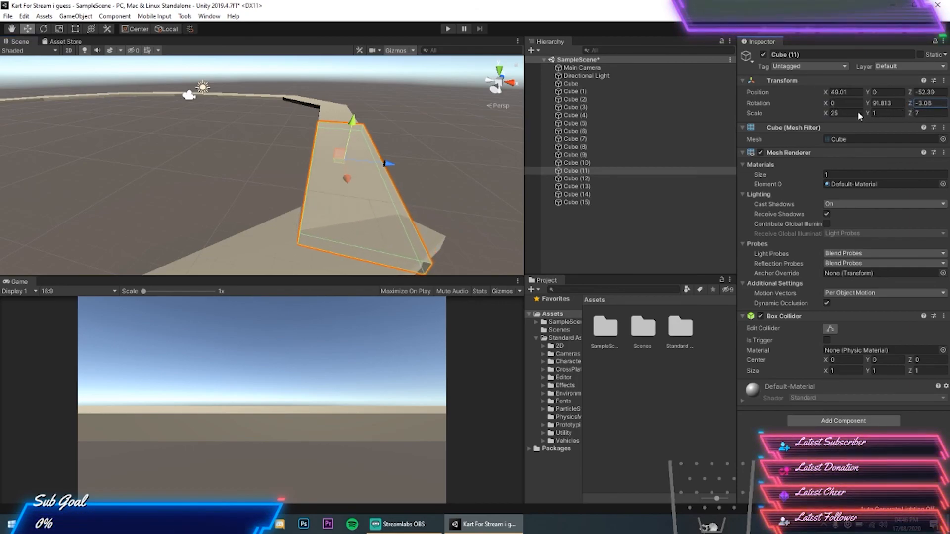
Clear the selection and examine the joints between the new cubes that close the track.
key("d")
right_click_drag(419, 122, 241, 146)
left_click(206, 110)
key("a")
right_click_drag(206, 110, 283, 99)
key("w")
scroll(280, 101, "up", 2)
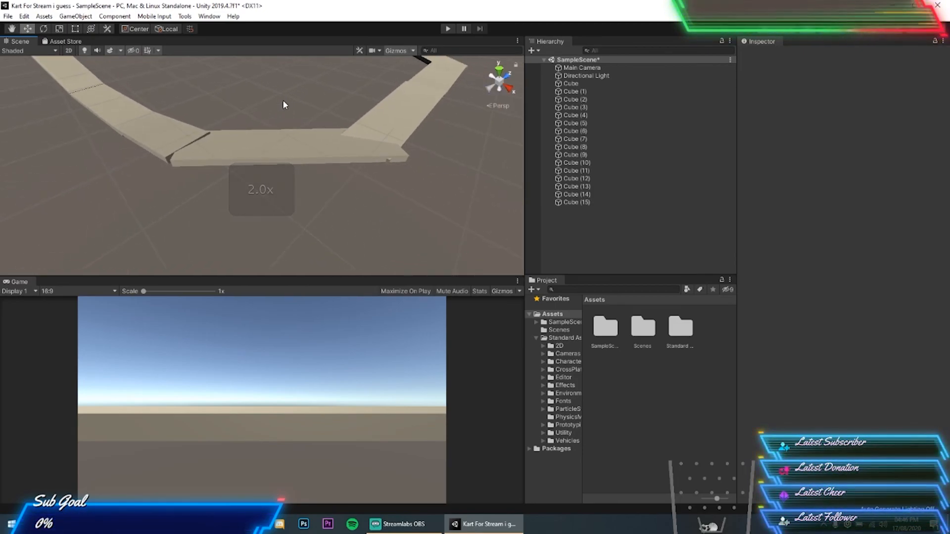